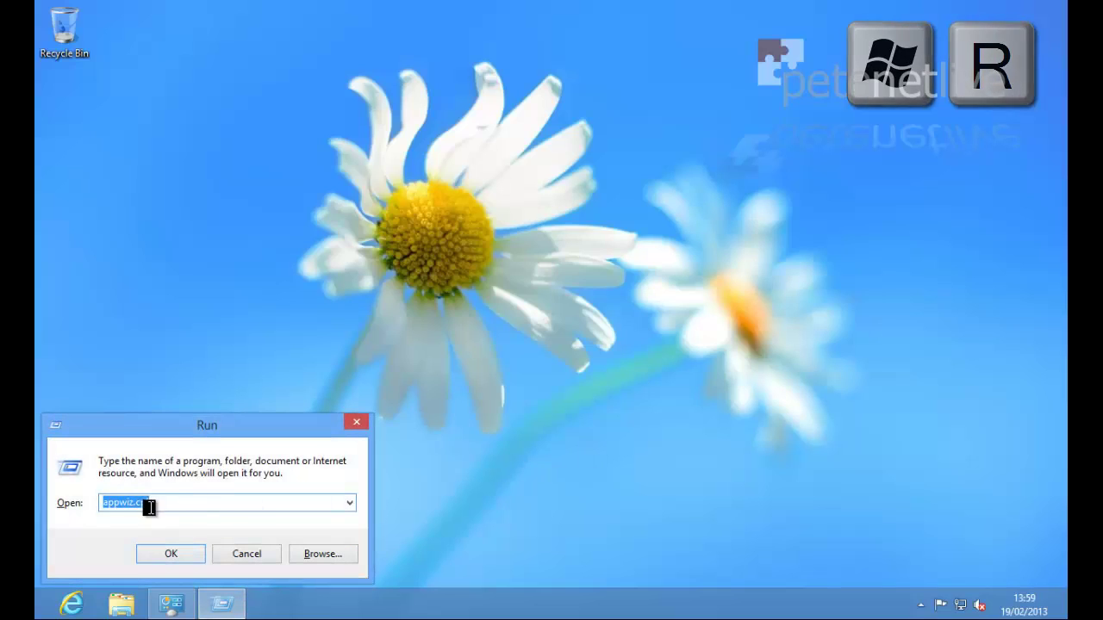
# Replace the Run box command with gpedit.msc and launch the Local Group Policy Editor.
pyautogui.moveTo(149, 508); pyautogui.dragTo(104, 505)
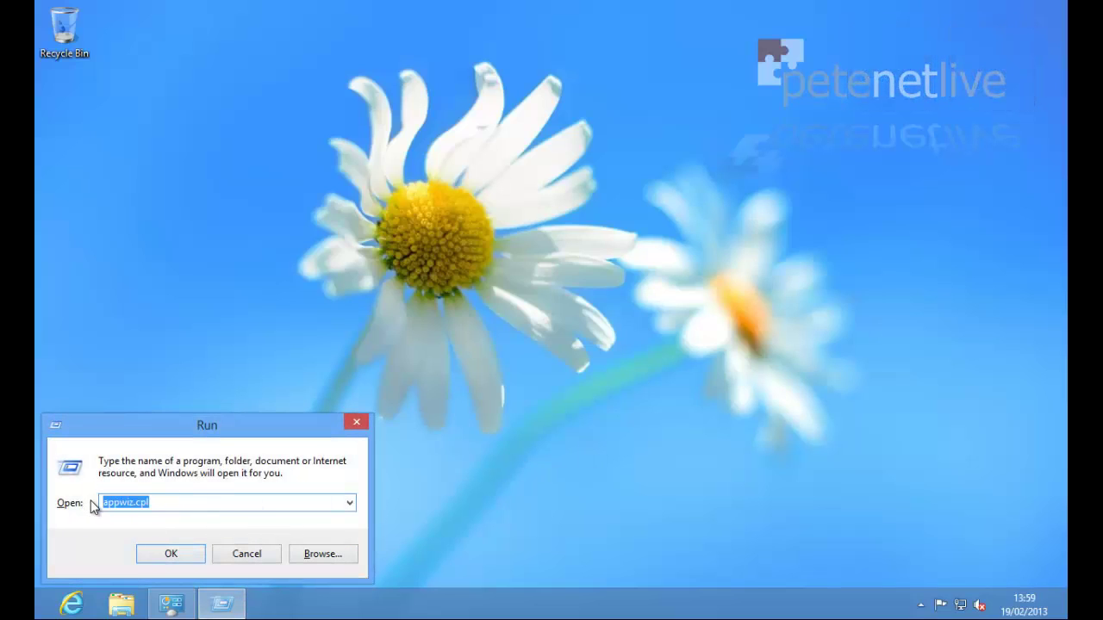
pyautogui.write('gpedit.')
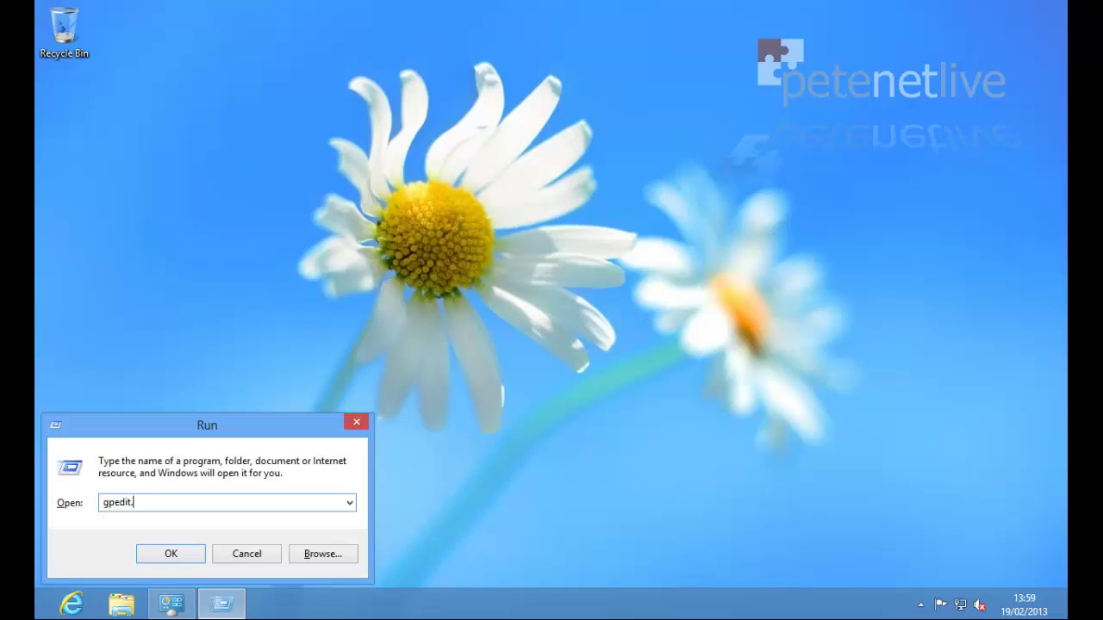
pyautogui.write('msc')
pyautogui.press('Return')
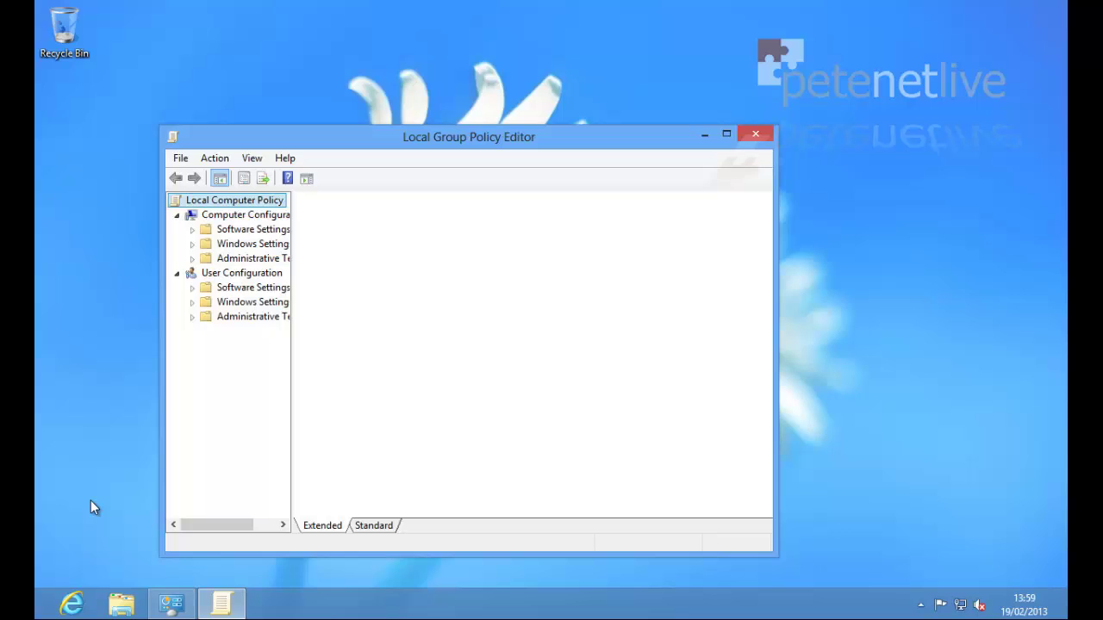
# Maximize the editor and browse to Computer Configuration > Administrative Templates > Windows Components > Windows Update.
pyautogui.click(728, 136)
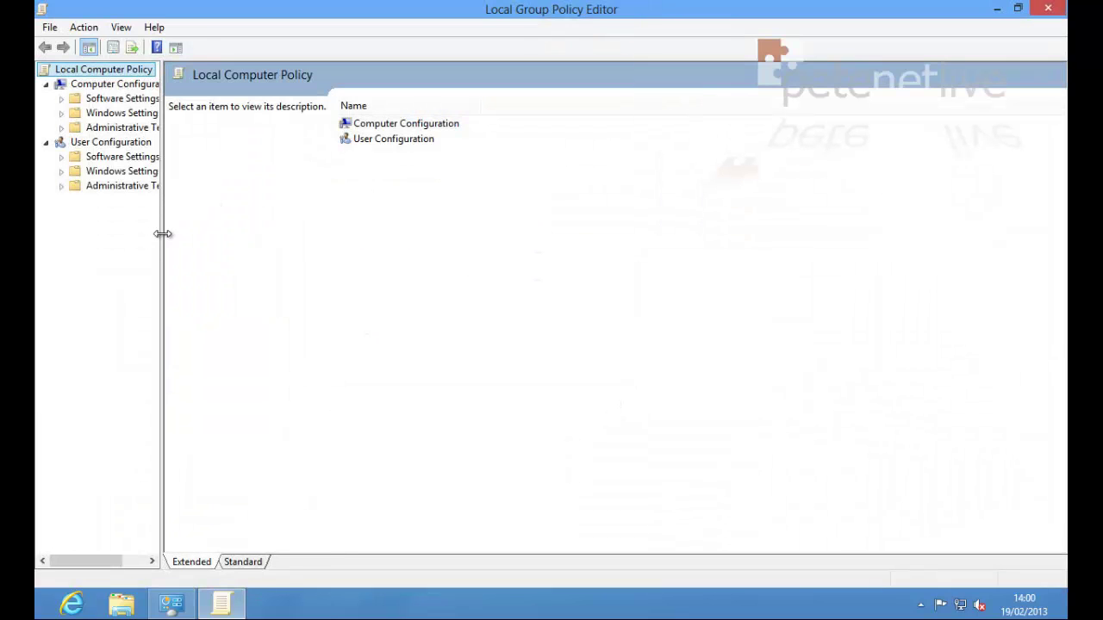
pyautogui.moveTo(163, 233); pyautogui.dragTo(298, 235)
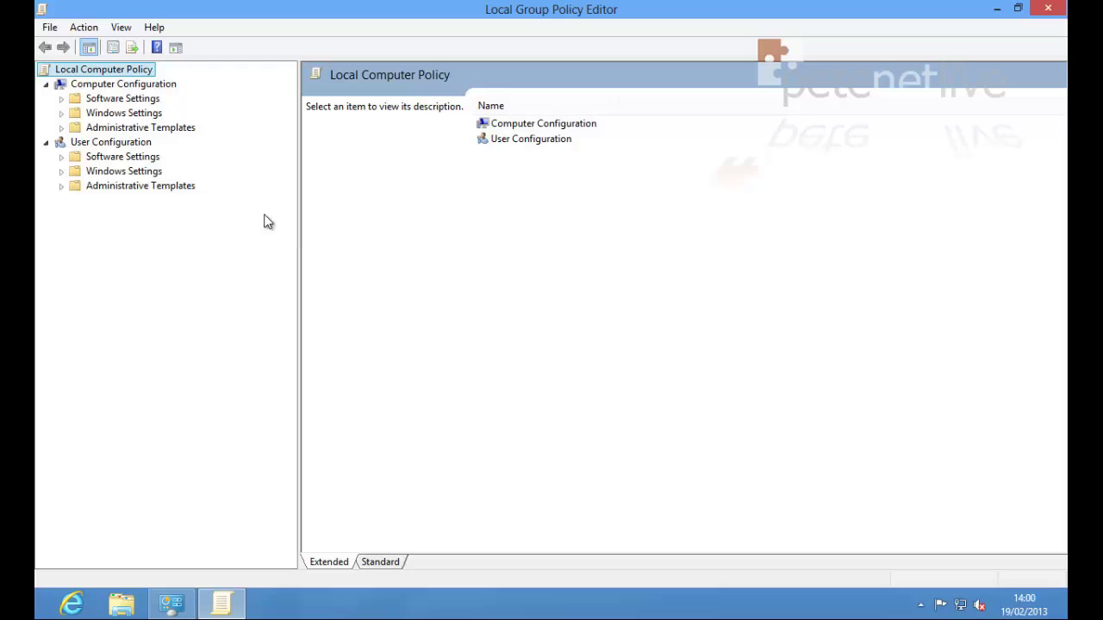
pyautogui.doubleClick(105, 130)
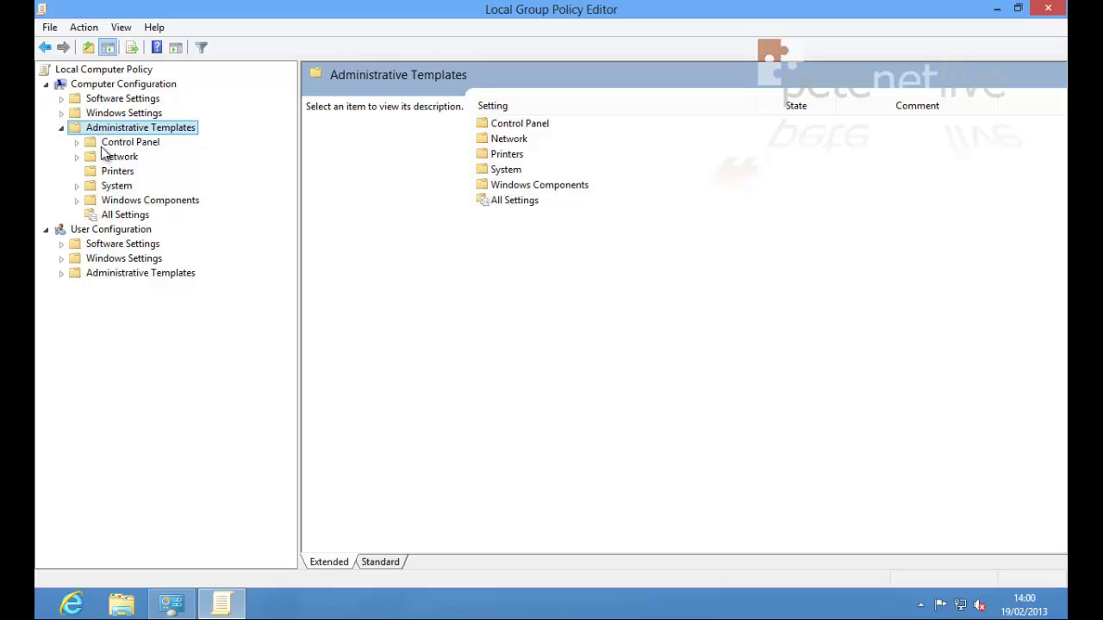
pyautogui.doubleClick(109, 203)
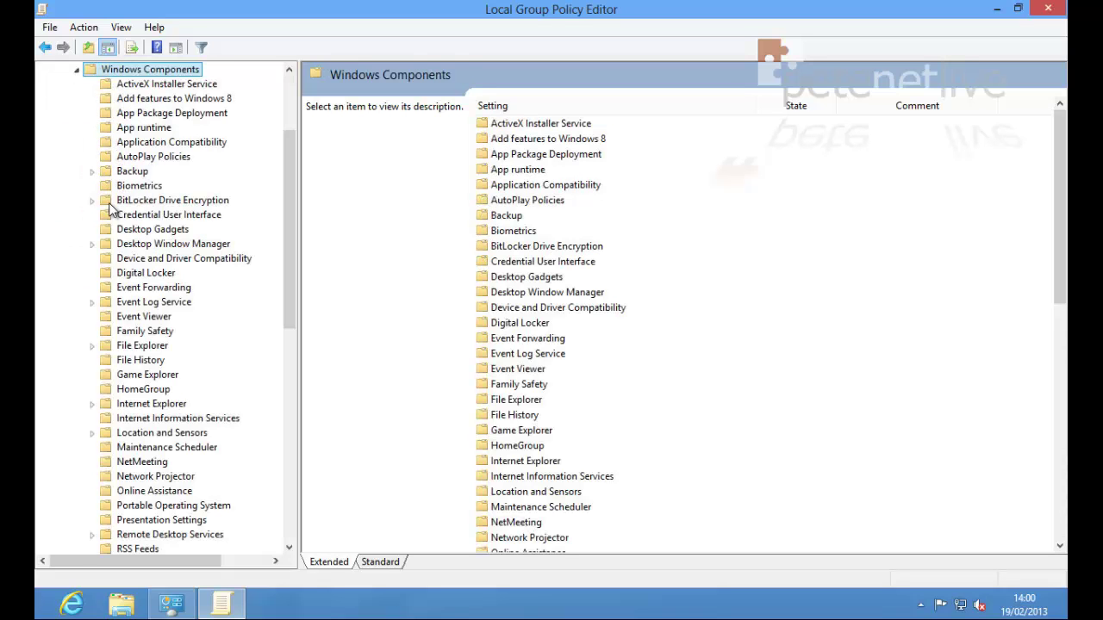
pyautogui.moveTo(289, 241); pyautogui.dragTo(150, 495)
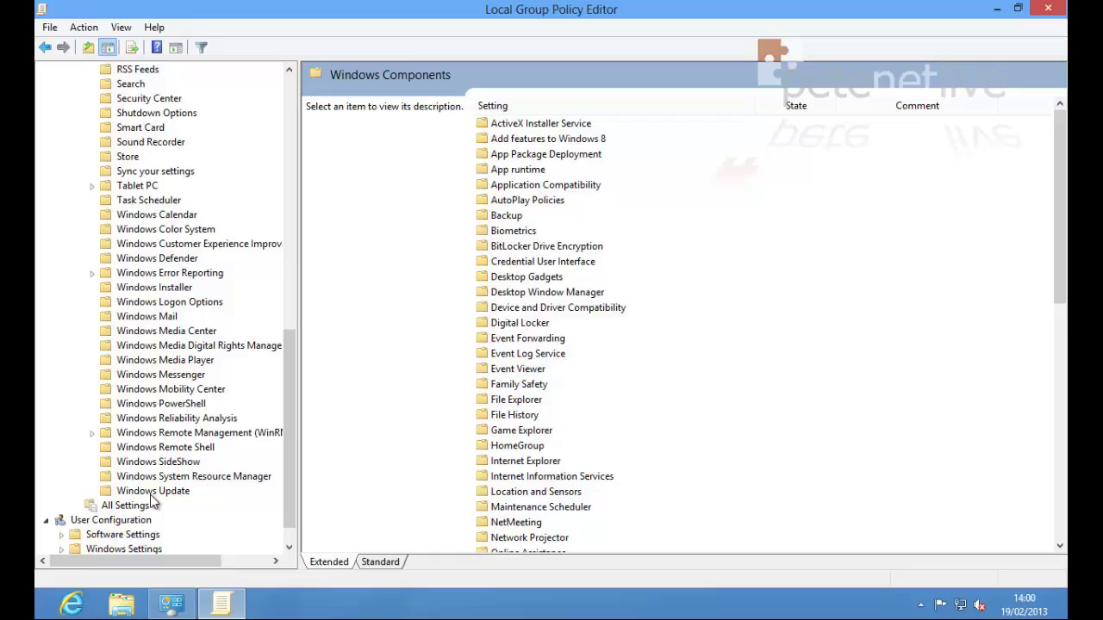
pyautogui.click(150, 494)
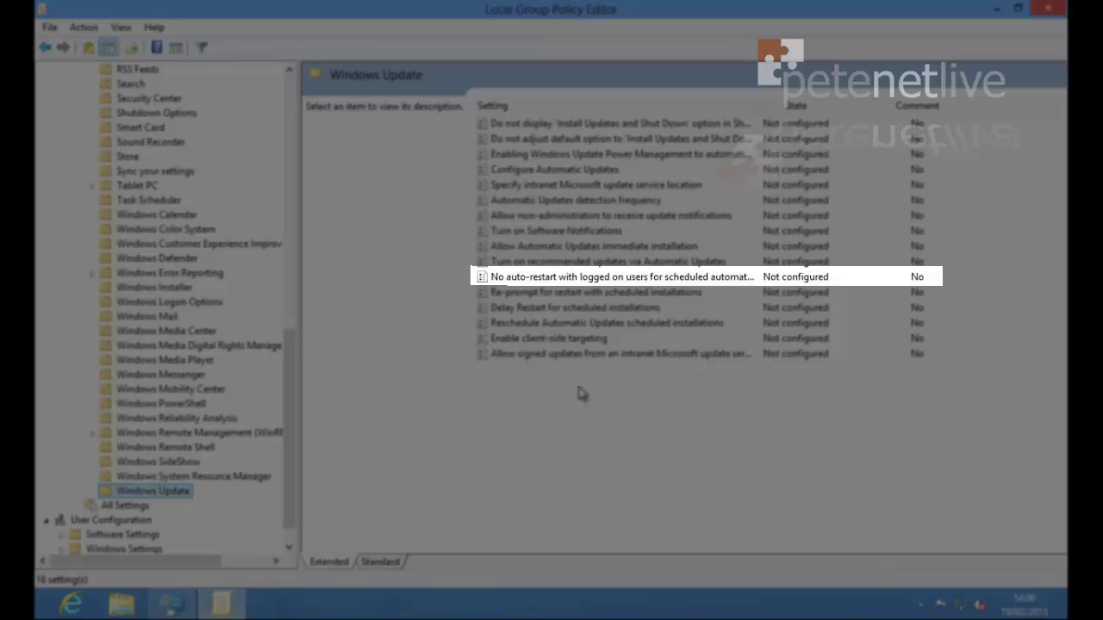
# Set 'No auto-restart with logged on users for scheduled automatic updates installations' to Enabled and apply.
pyautogui.click(578, 278)
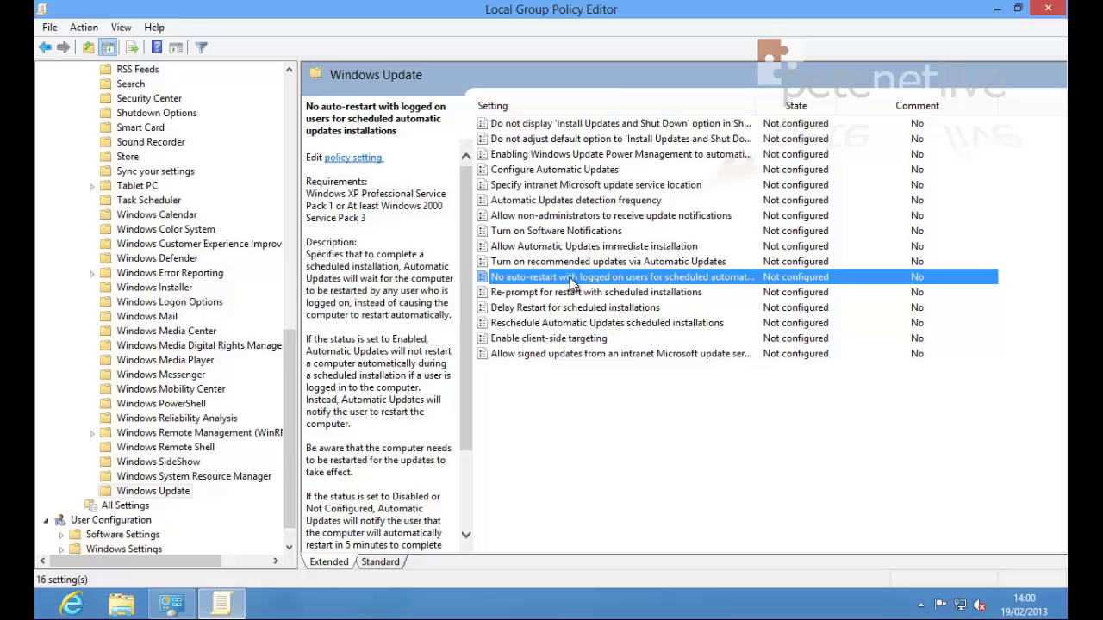
pyautogui.doubleClick(571, 280)
pyautogui.doubleClick(570, 278)
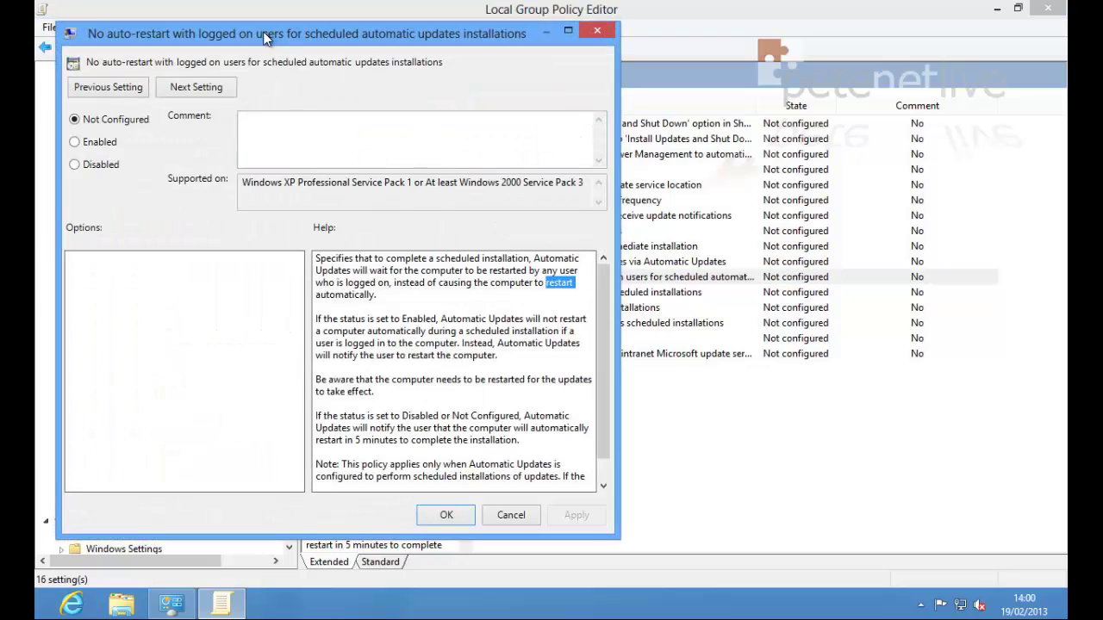
pyautogui.moveTo(263, 33); pyautogui.dragTo(504, 19)
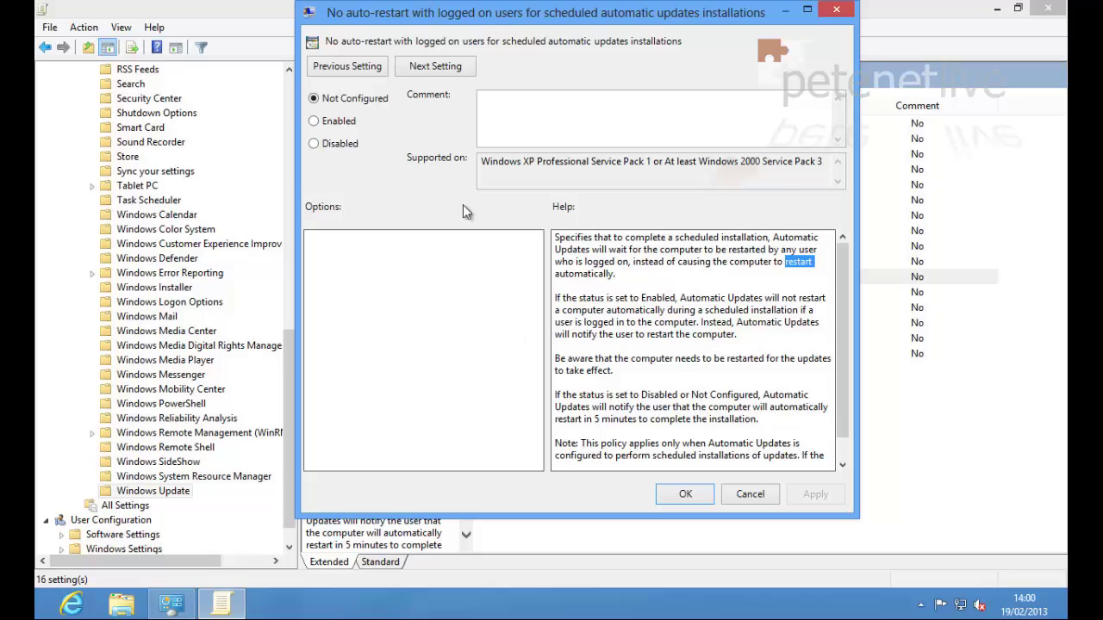
pyautogui.click(314, 121)
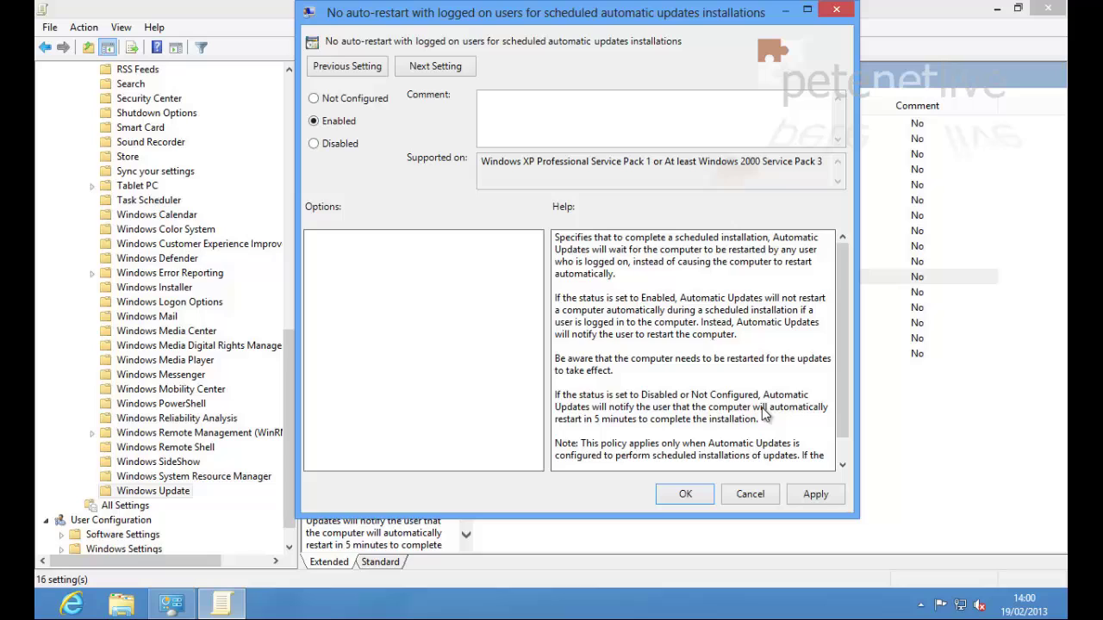
pyautogui.click(811, 494)
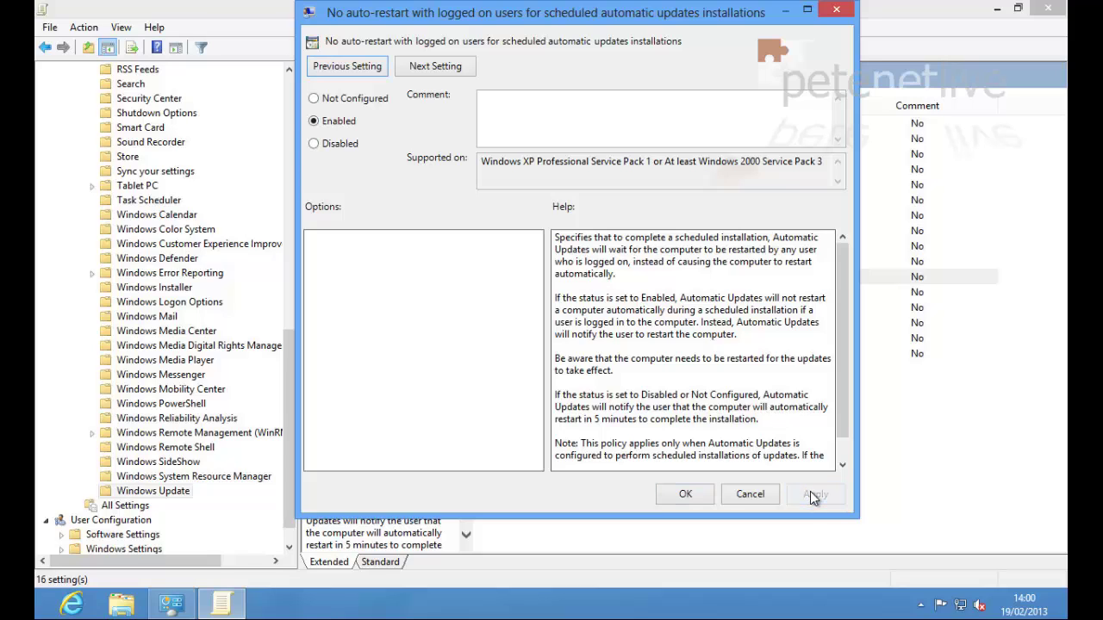
pyautogui.click(685, 496)
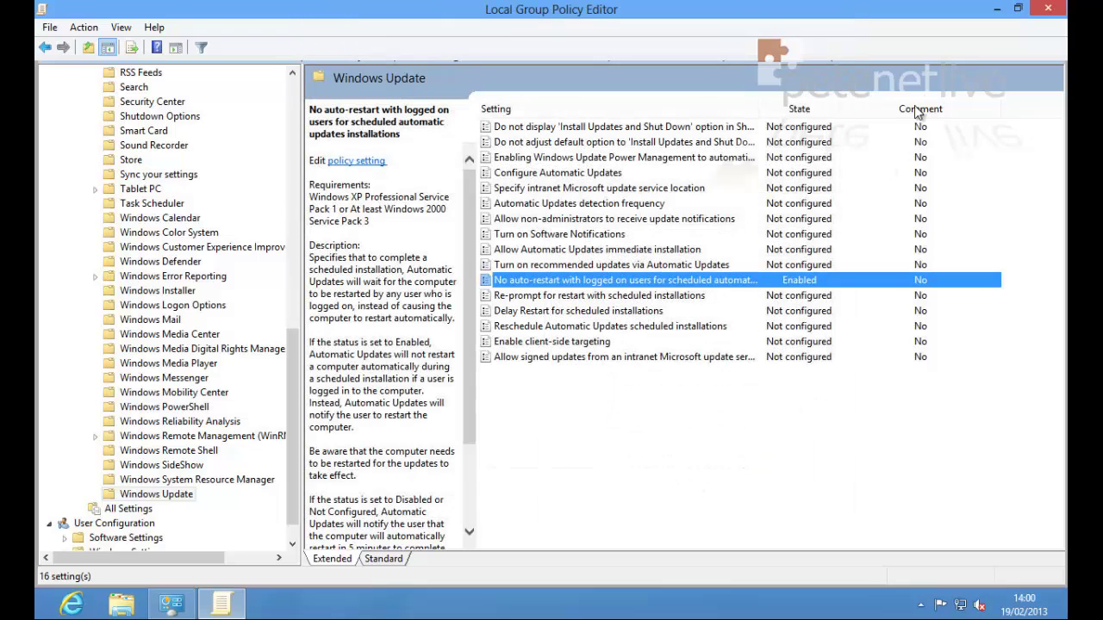
# Close the policy editor and open a Command Prompt by running cmd.
pyautogui.click(1044, 10)
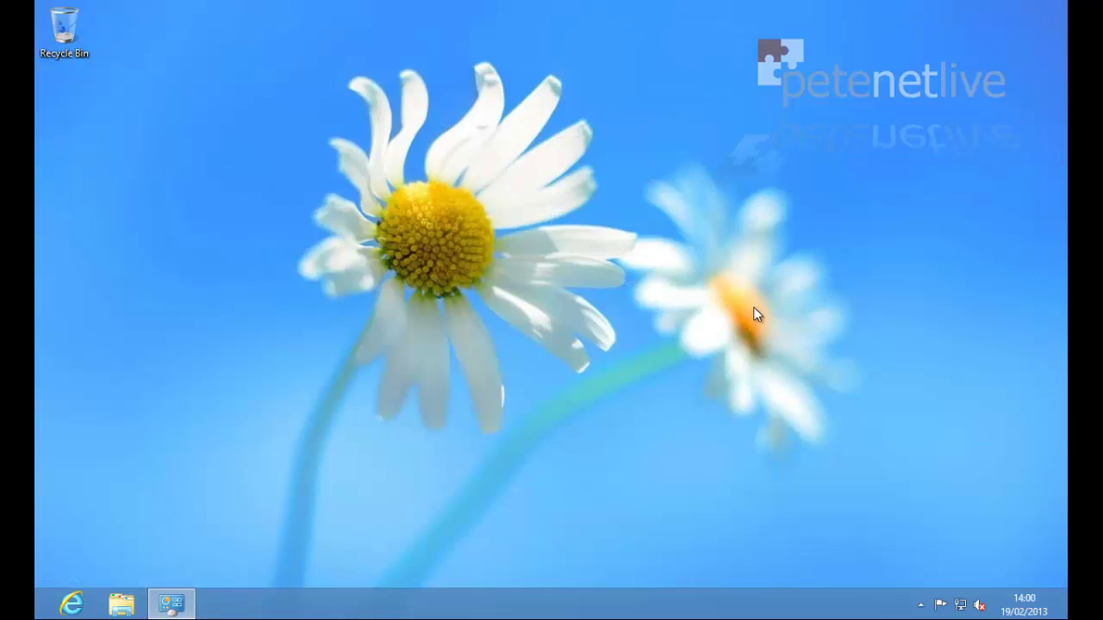
pyautogui.press('super+r')
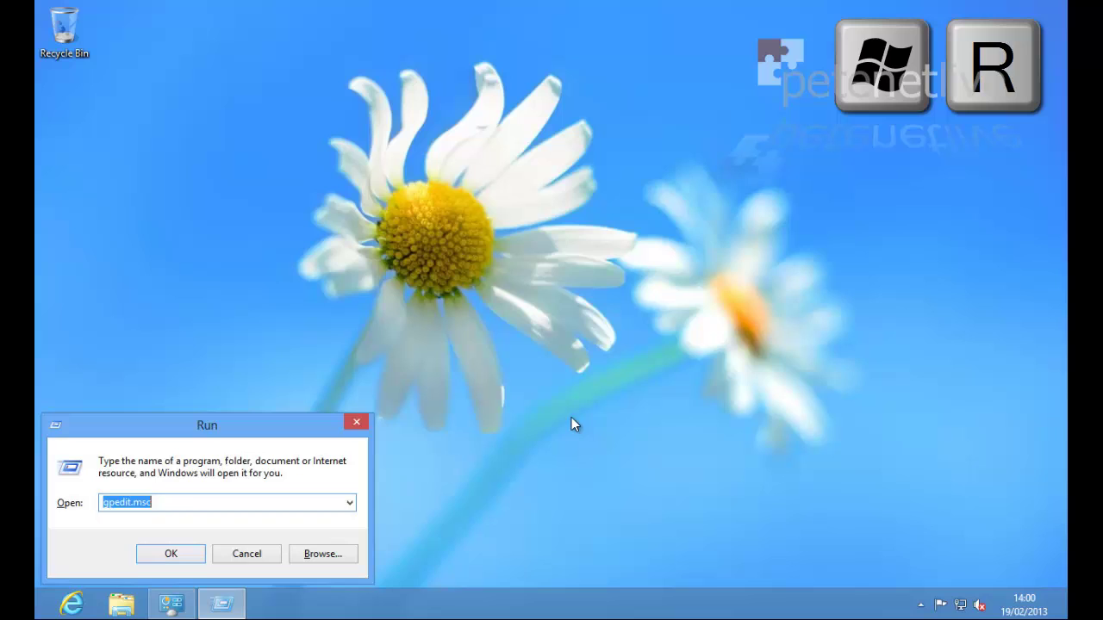
pyautogui.moveTo(157, 502); pyautogui.dragTo(93, 502)
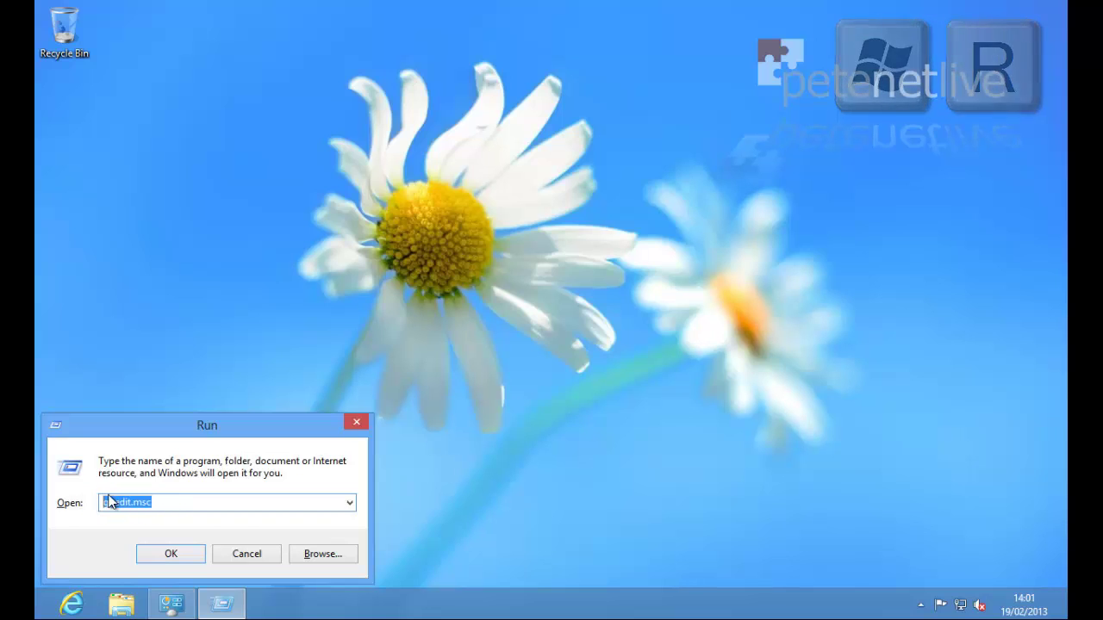
pyautogui.write('cmd')
pyautogui.press('Return')
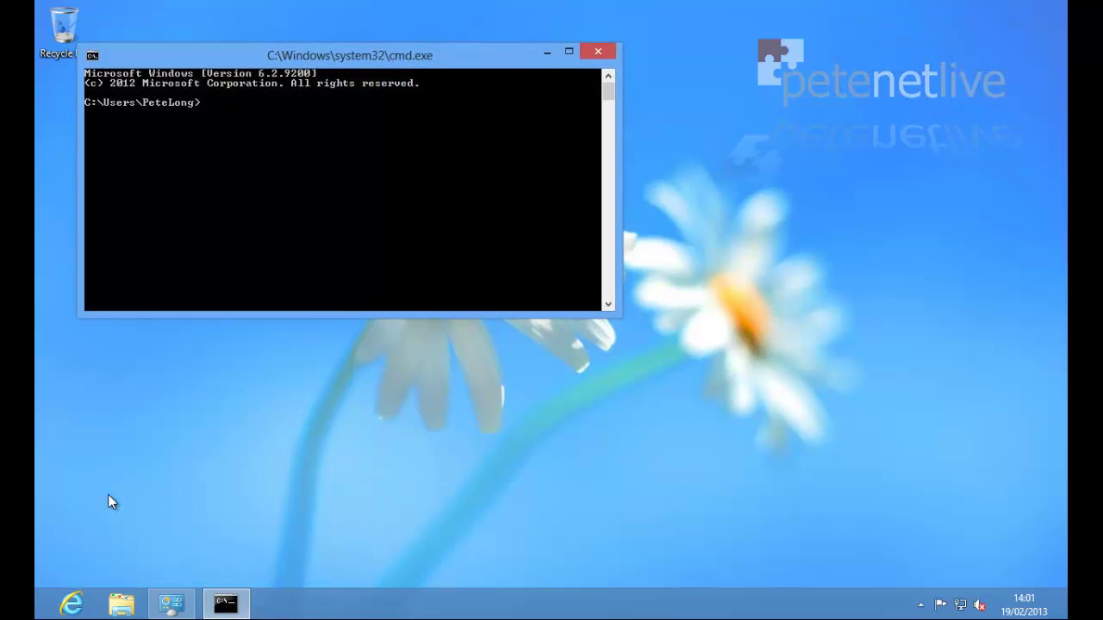
# Run gpupdate /force to refresh computer and user policies, then close the console.
pyautogui.write('gpu')
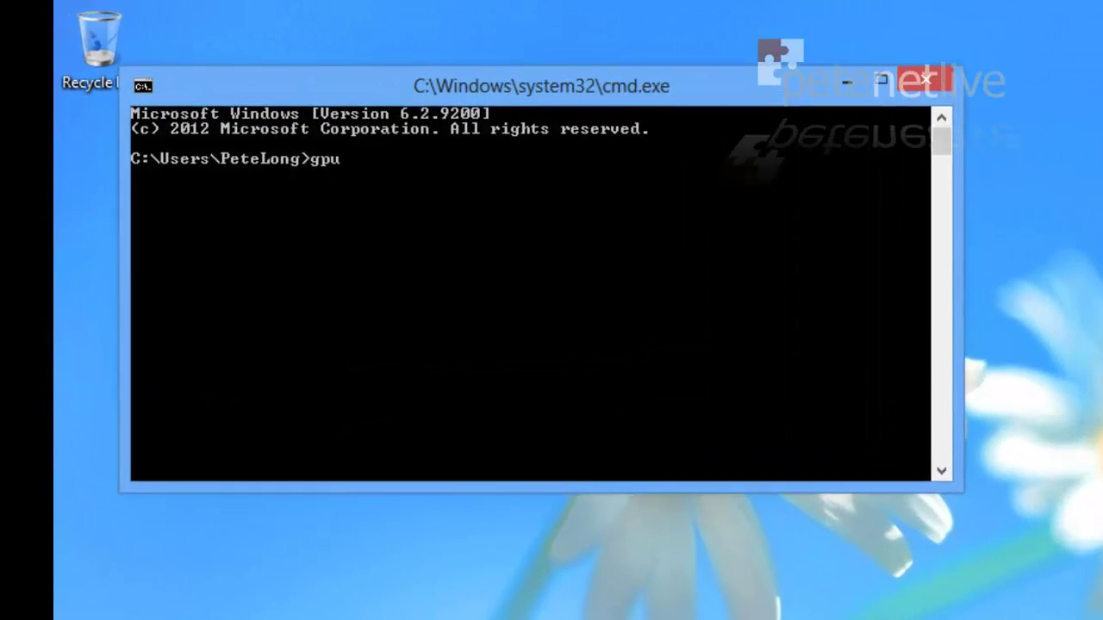
pyautogui.write('pdate /force')
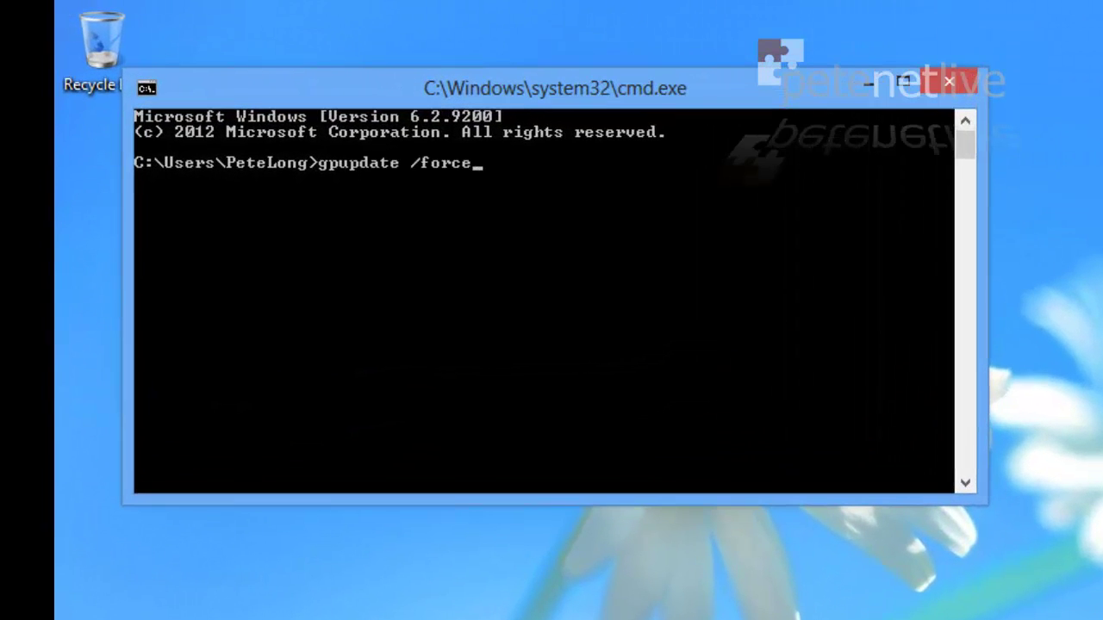
pyautogui.press('Return')
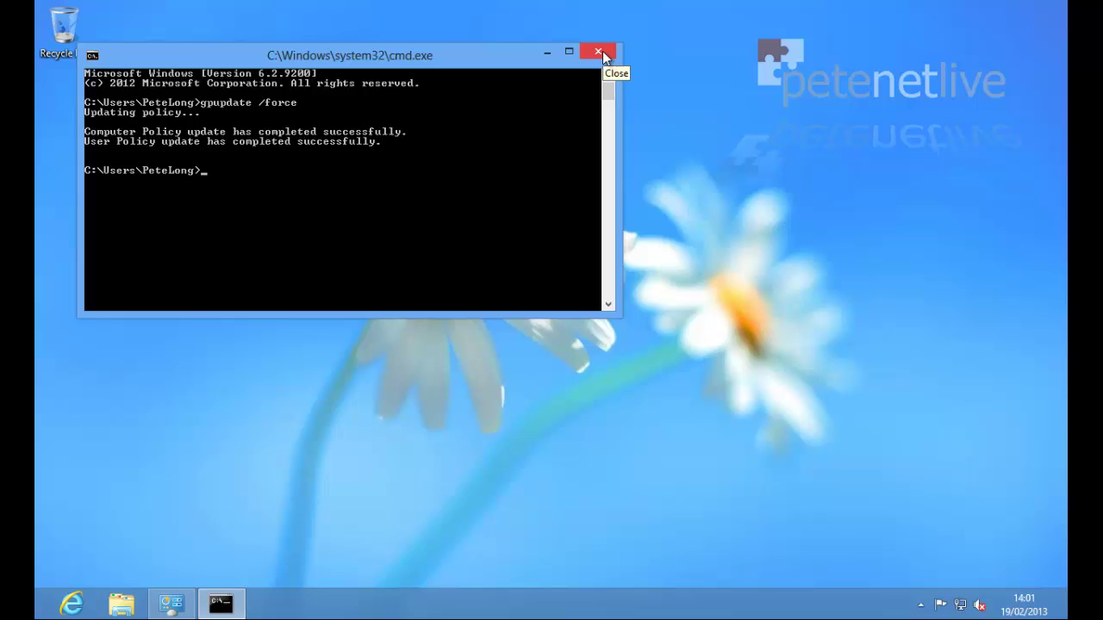
pyautogui.click(602, 53)
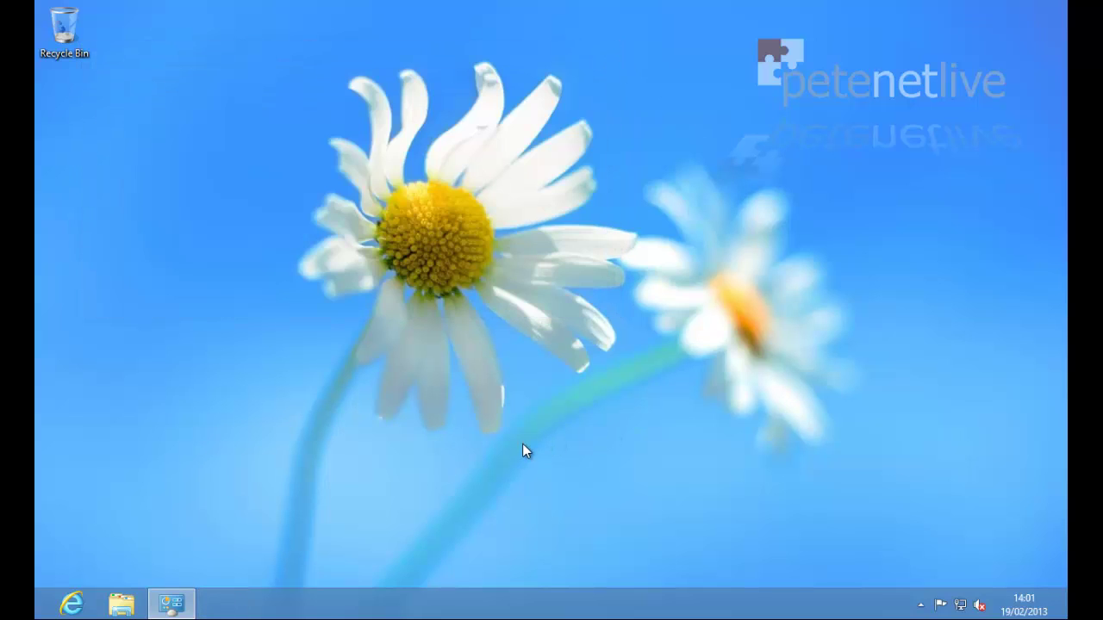
pyautogui.press('super+r')
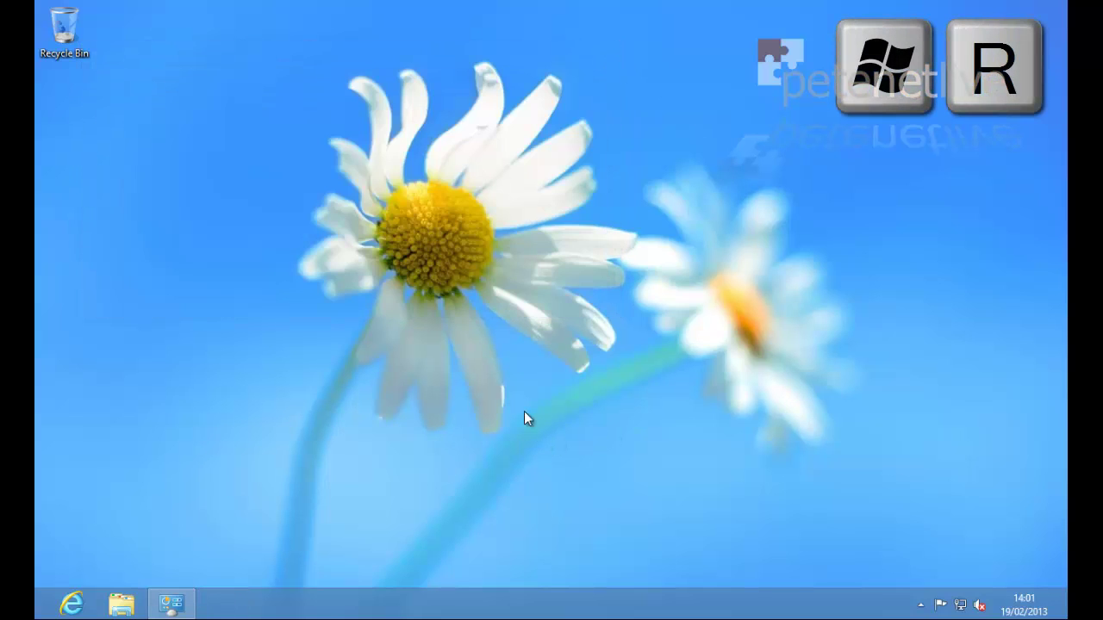
# Launch regedit from the Run box and approve the User Account Control prompt.
pyautogui.write('regedit')
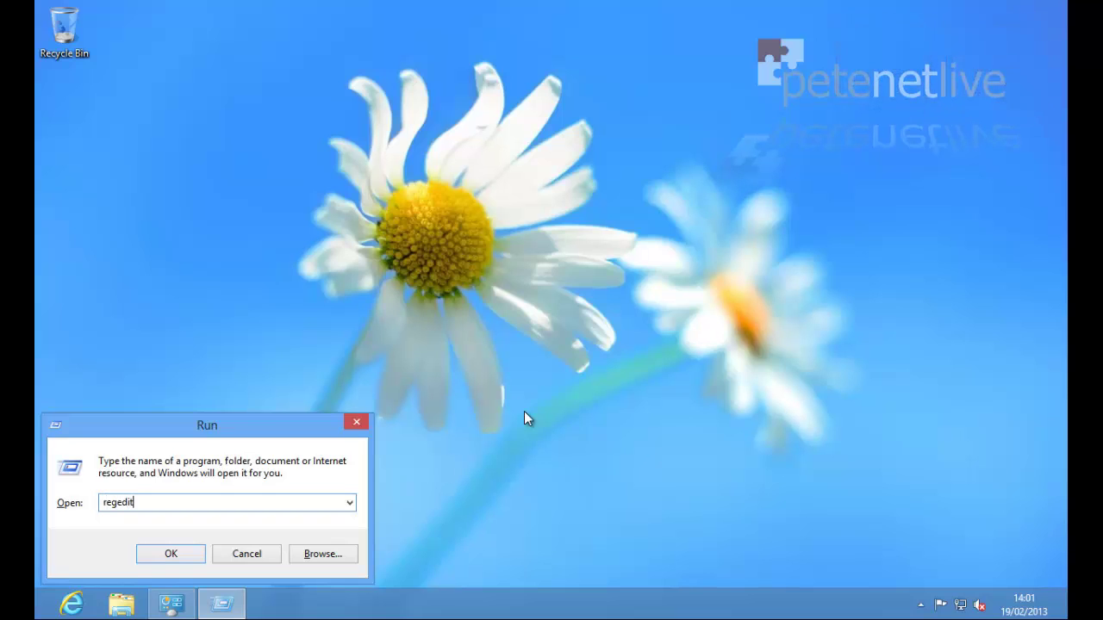
pyautogui.press('Return')
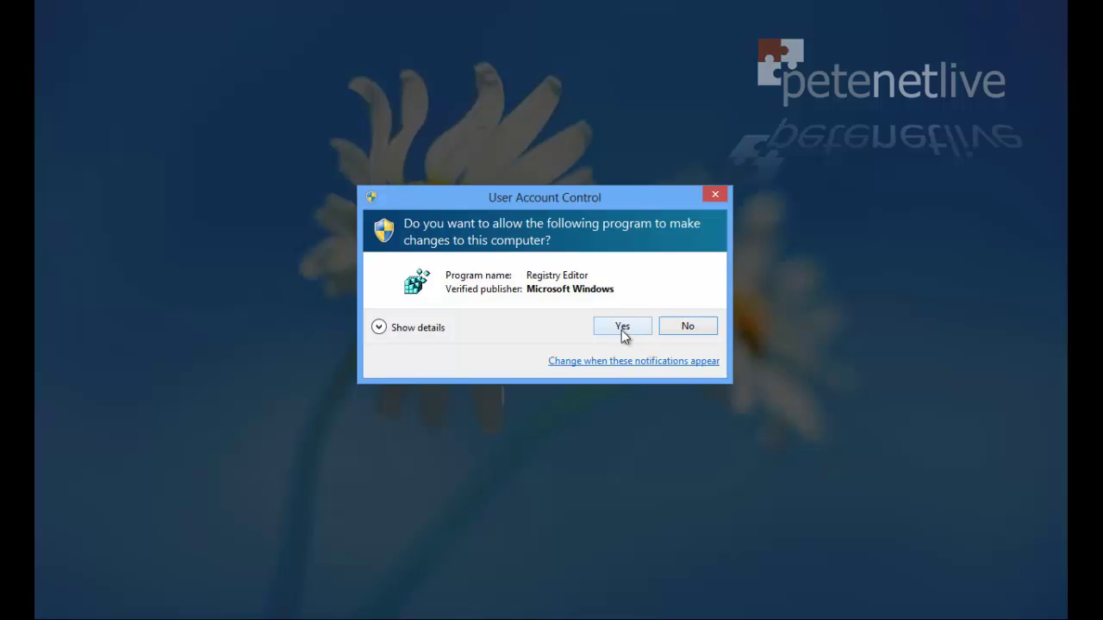
pyautogui.click(623, 329)
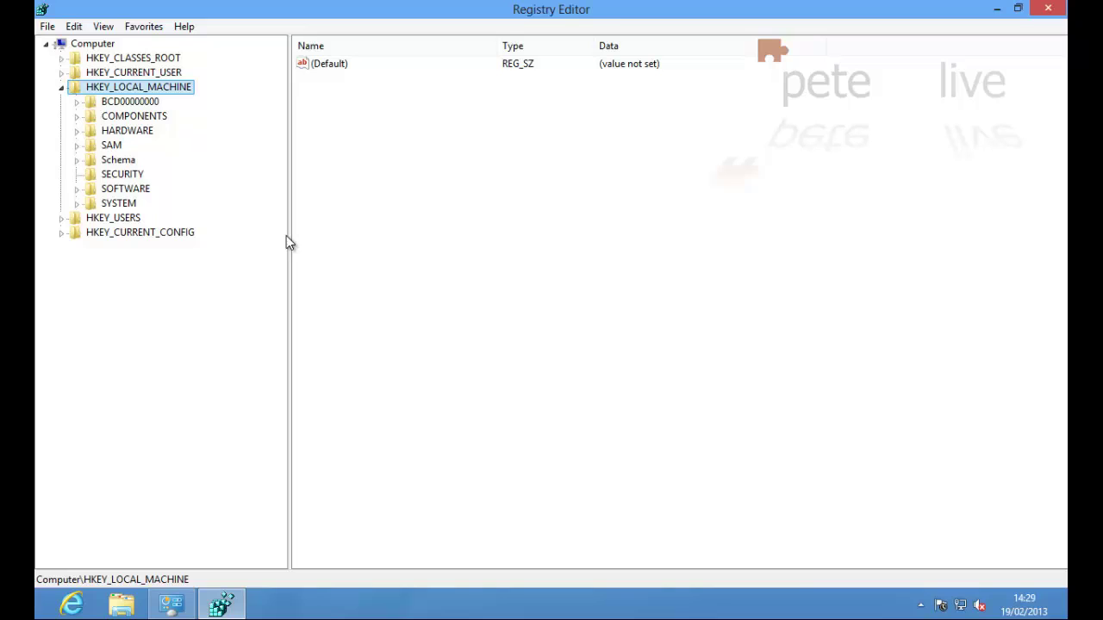
# Expand HKEY_LOCAL_MACHINE\SOFTWARE\Policies\Microsoft\Windows in the registry tree.
pyautogui.doubleClick(122, 191)
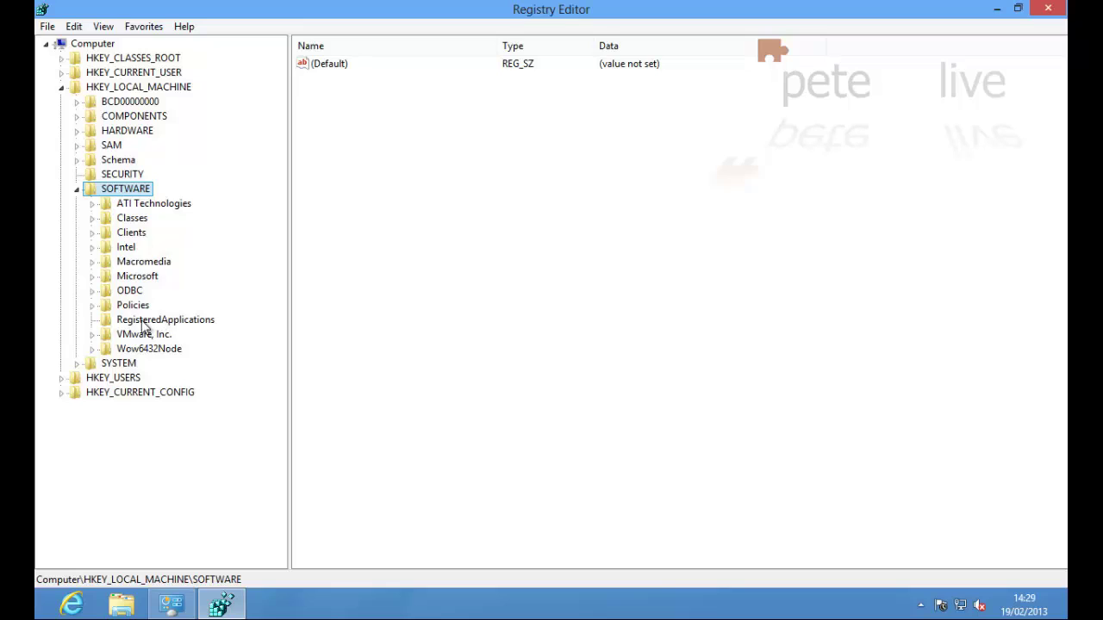
pyautogui.doubleClick(127, 308)
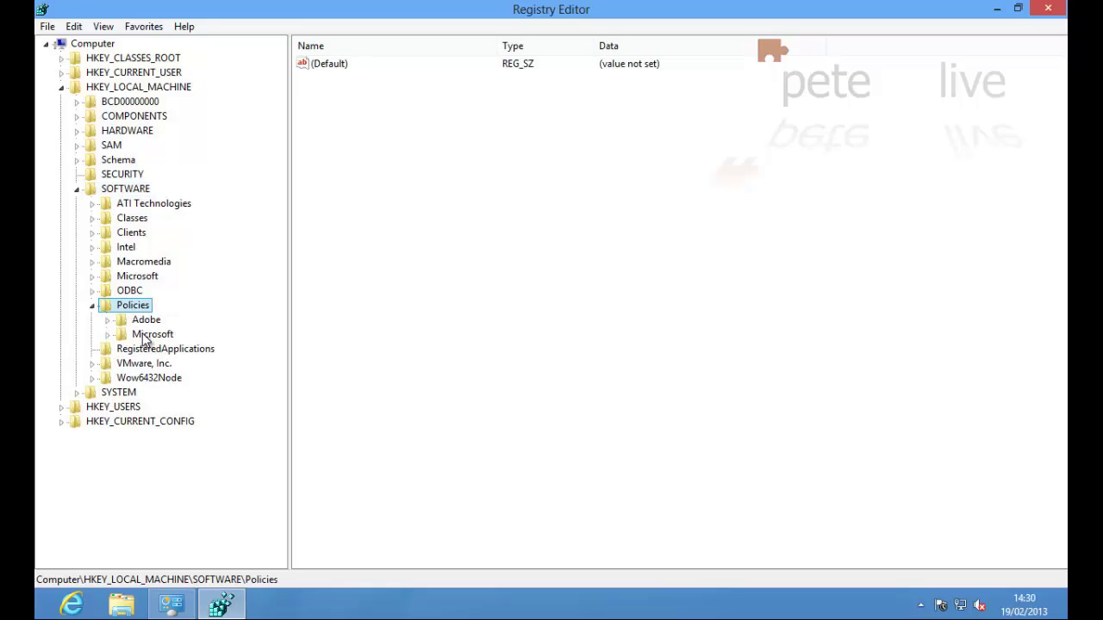
pyautogui.doubleClick(145, 336)
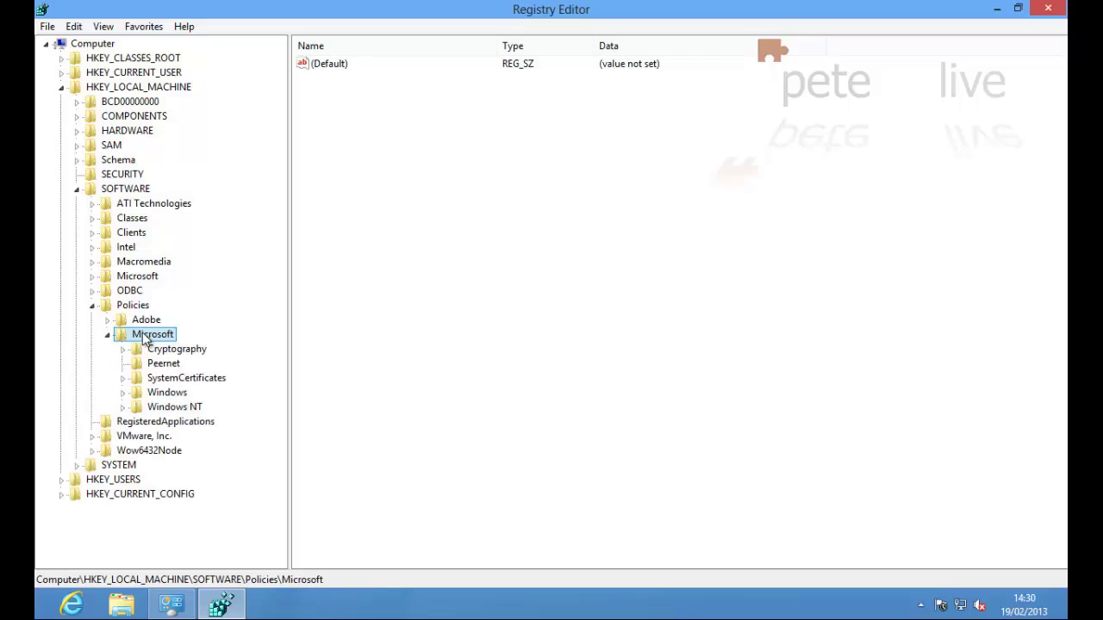
pyautogui.doubleClick(156, 394)
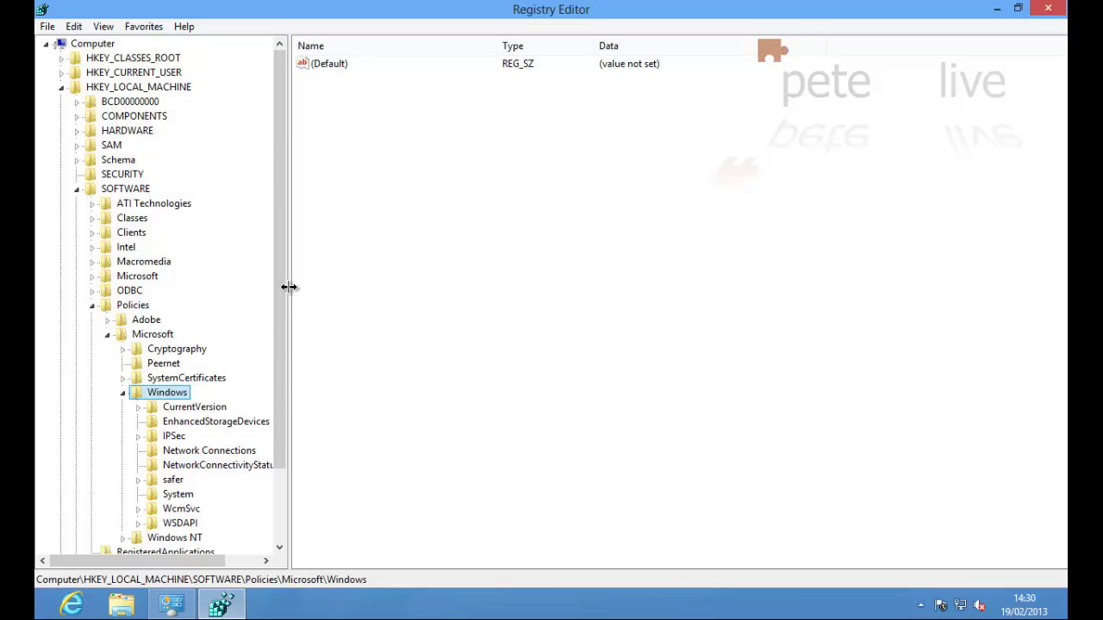
pyautogui.moveTo(281, 284); pyautogui.dragTo(279, 380)
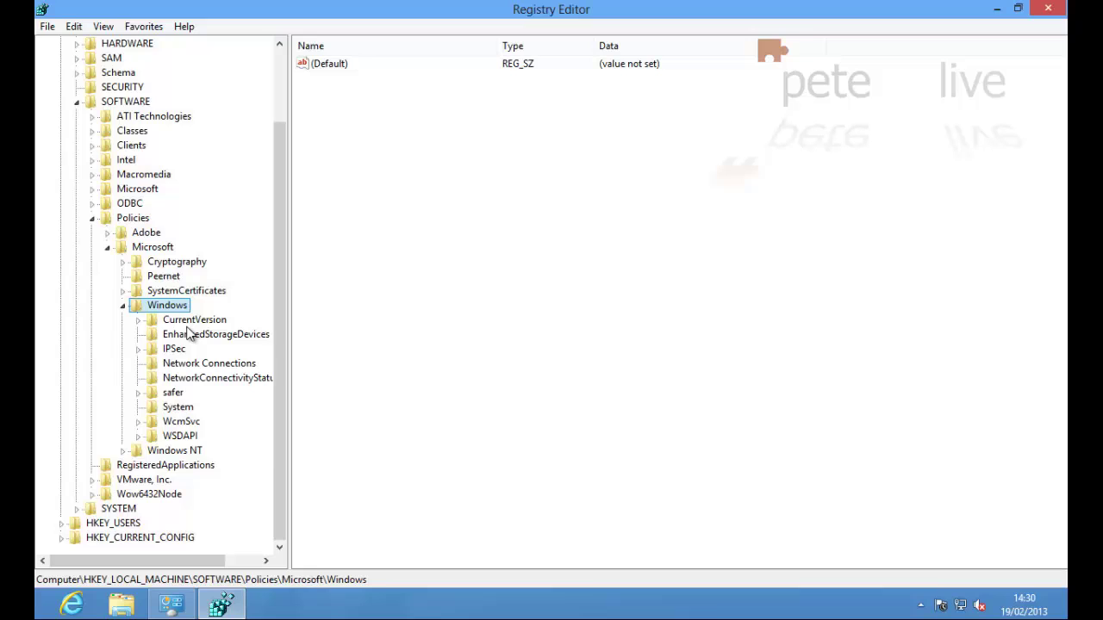
# Create a new key named WindowsUpdate under Policies\Microsoft\Windows.
pyautogui.rightClick(164, 306)
pyautogui.moveTo(272, 337)
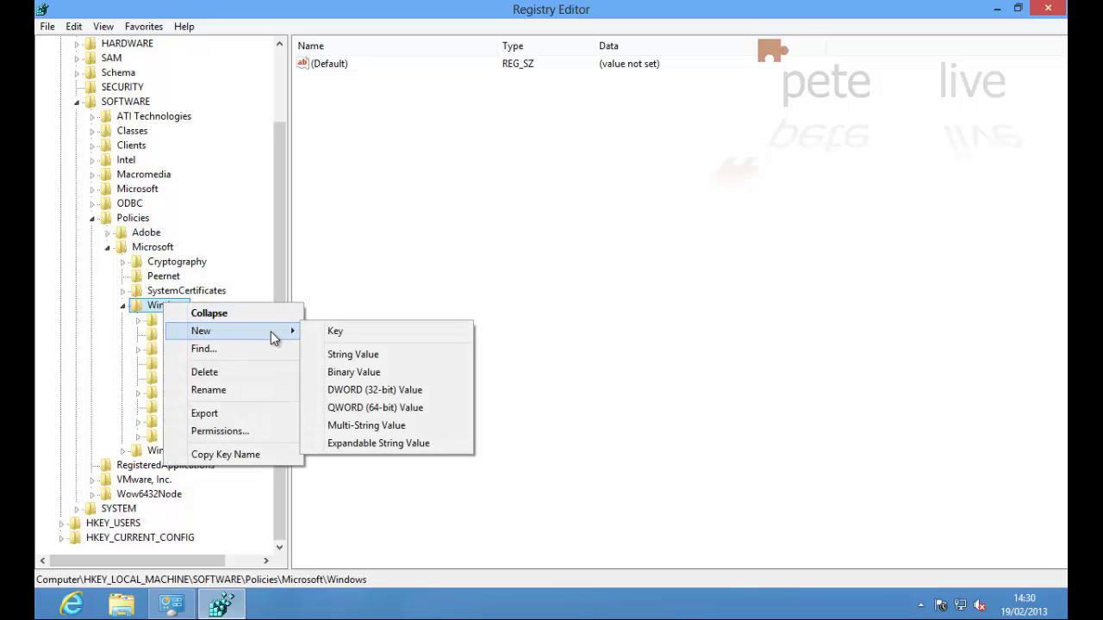
pyautogui.click(324, 331)
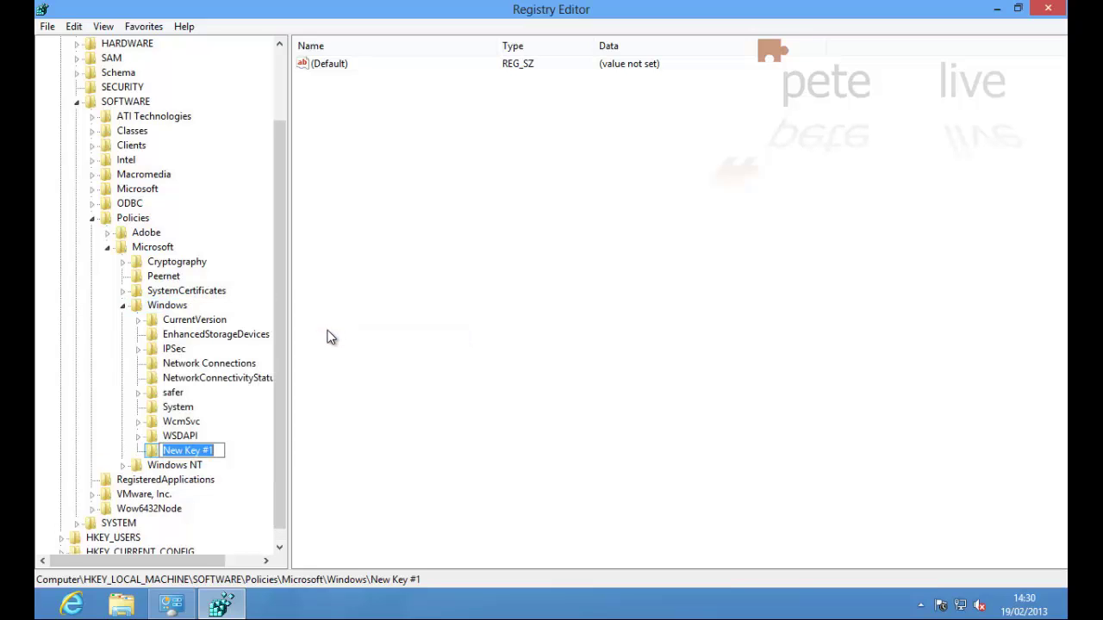
pyautogui.write('Windows')
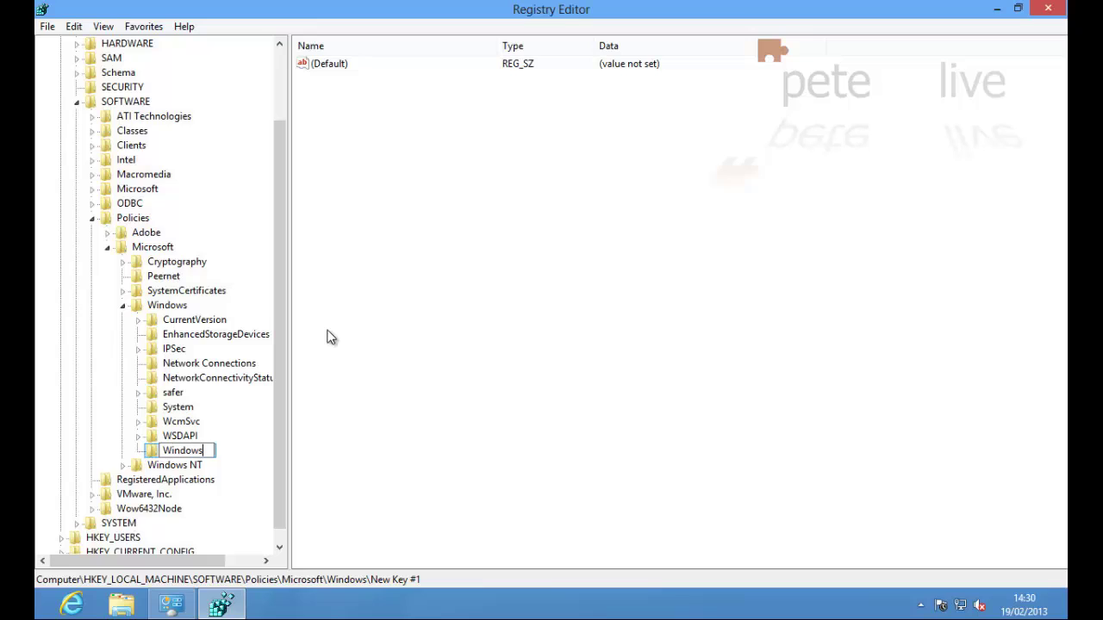
pyautogui.write('Update')
pyautogui.press('Return')
# Add a subkey named AU inside the WindowsUpdate key.
pyautogui.rightClick(155, 454)
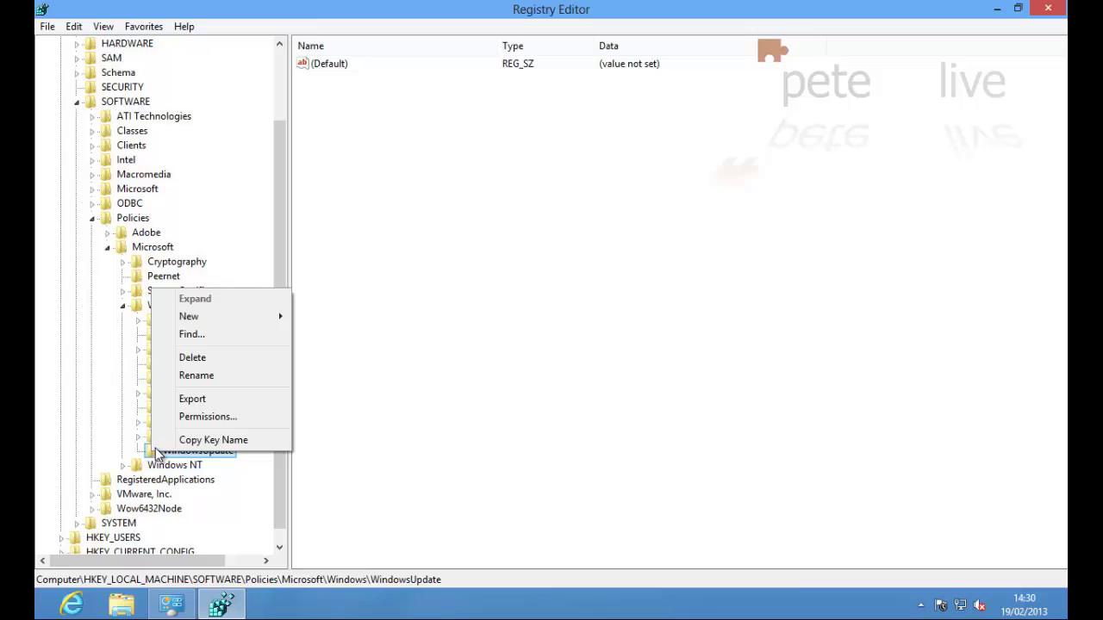
pyautogui.moveTo(234, 318)
pyautogui.click(308, 318)
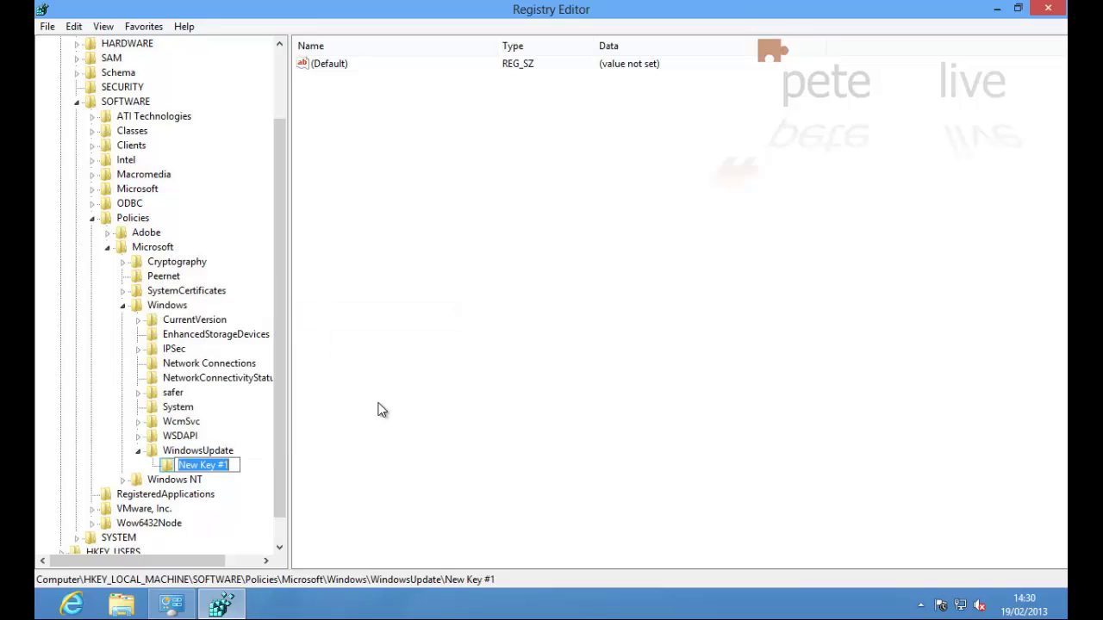
pyautogui.write('A')
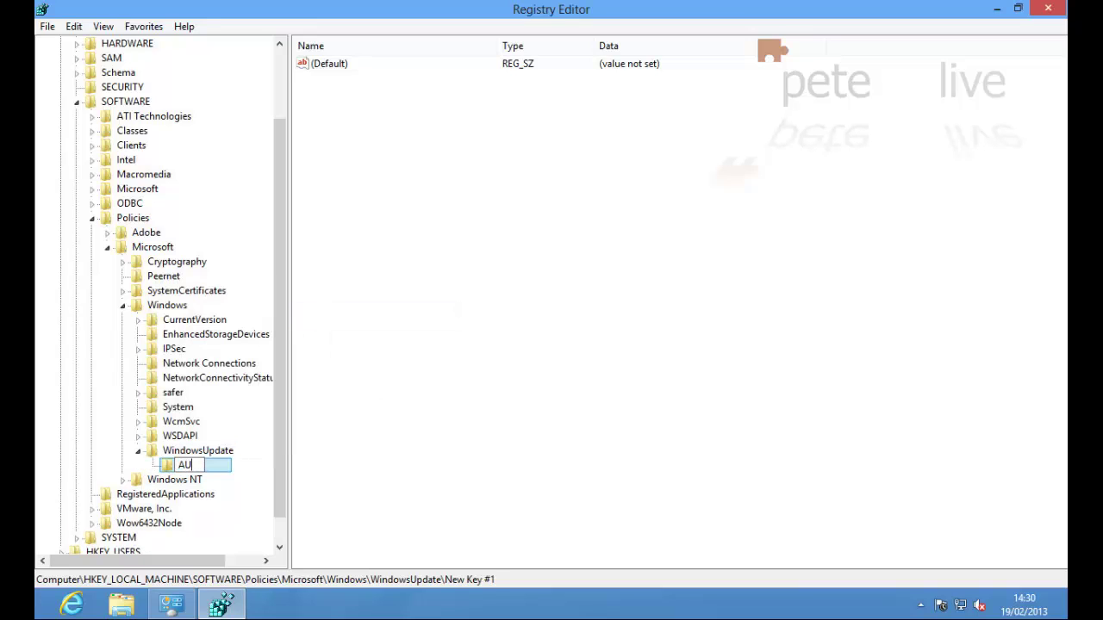
pyautogui.write('U')
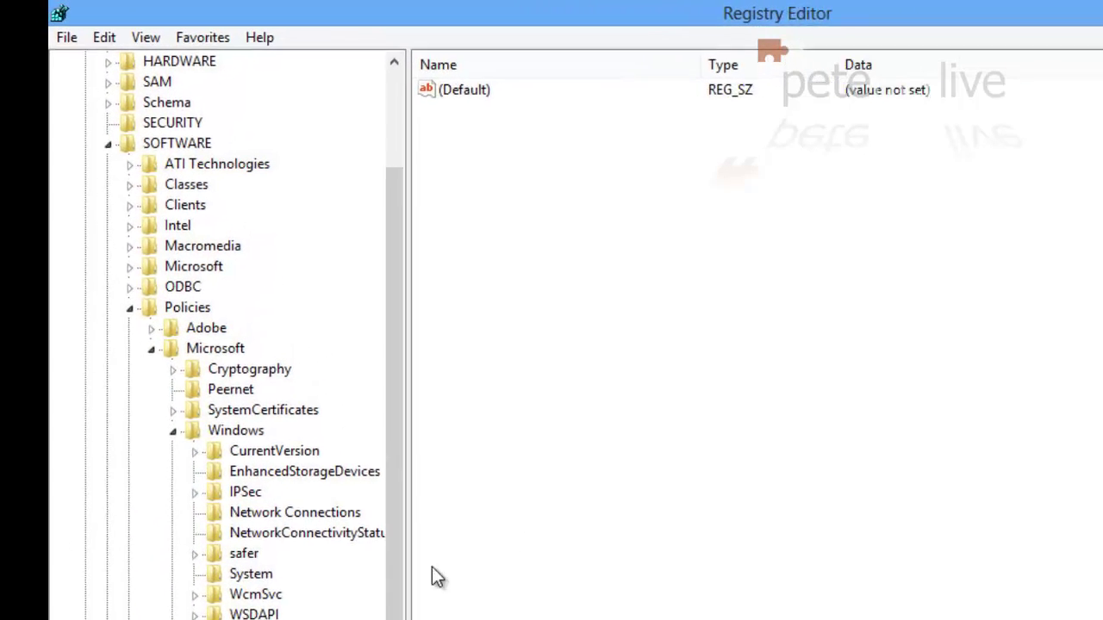
# Add a DWORD (32-bit) value named NoAutoRebootWithLoggedOnUsers to the AU key.
pyautogui.rightClick(545, 247)
pyautogui.moveTo(578, 262)
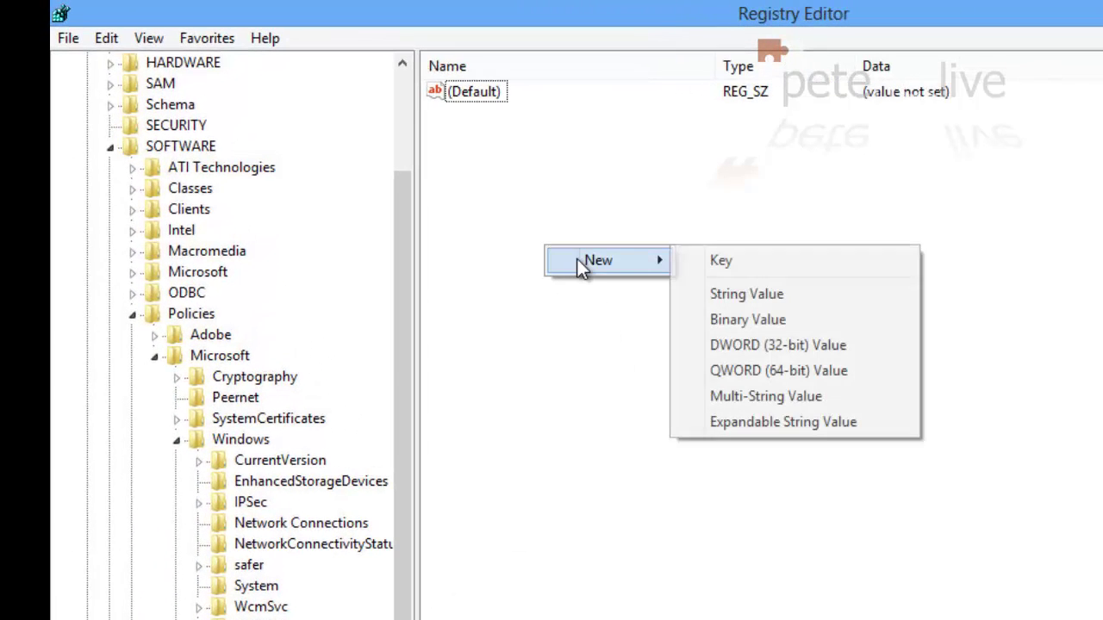
pyautogui.click(729, 349)
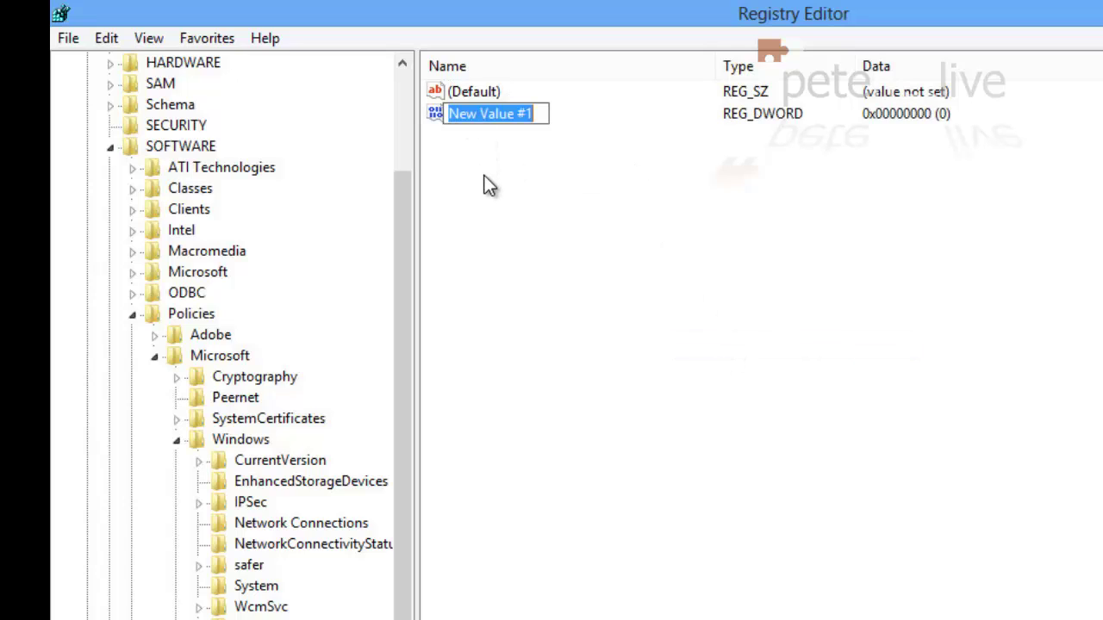
pyautogui.write('NoAutoReboo')
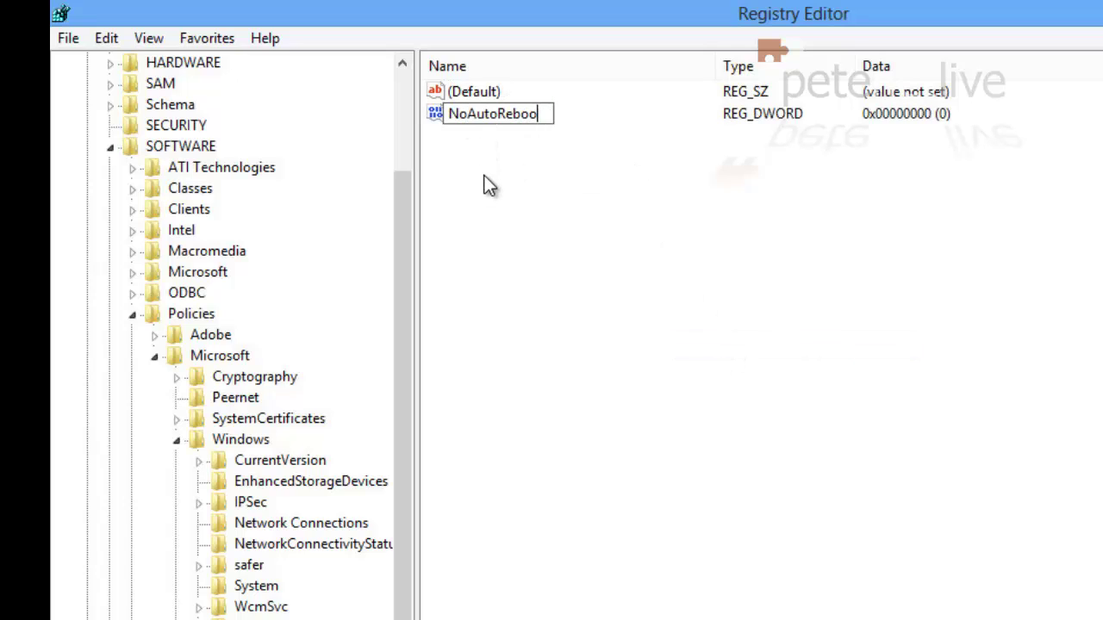
pyautogui.write('tWithLogged')
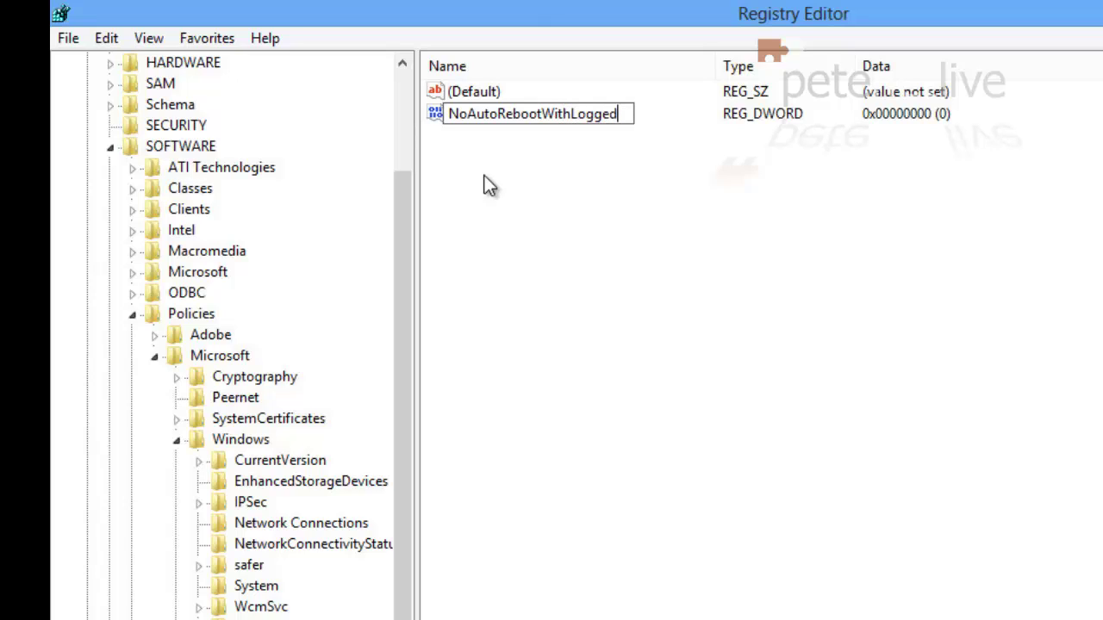
pyautogui.write('OnUsers')
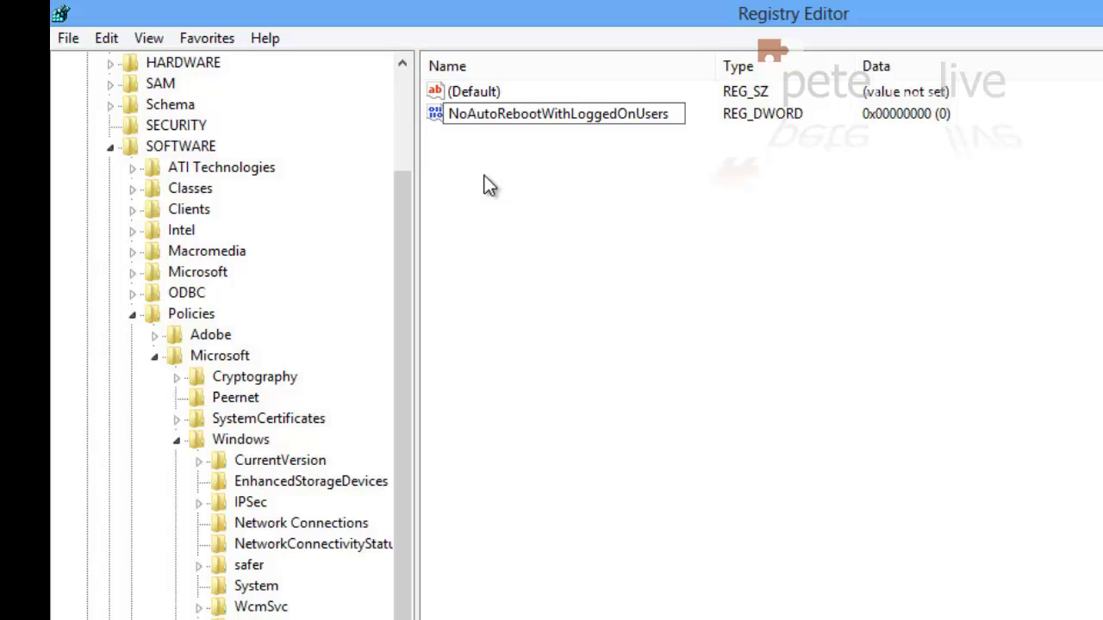
pyautogui.click(516, 124)
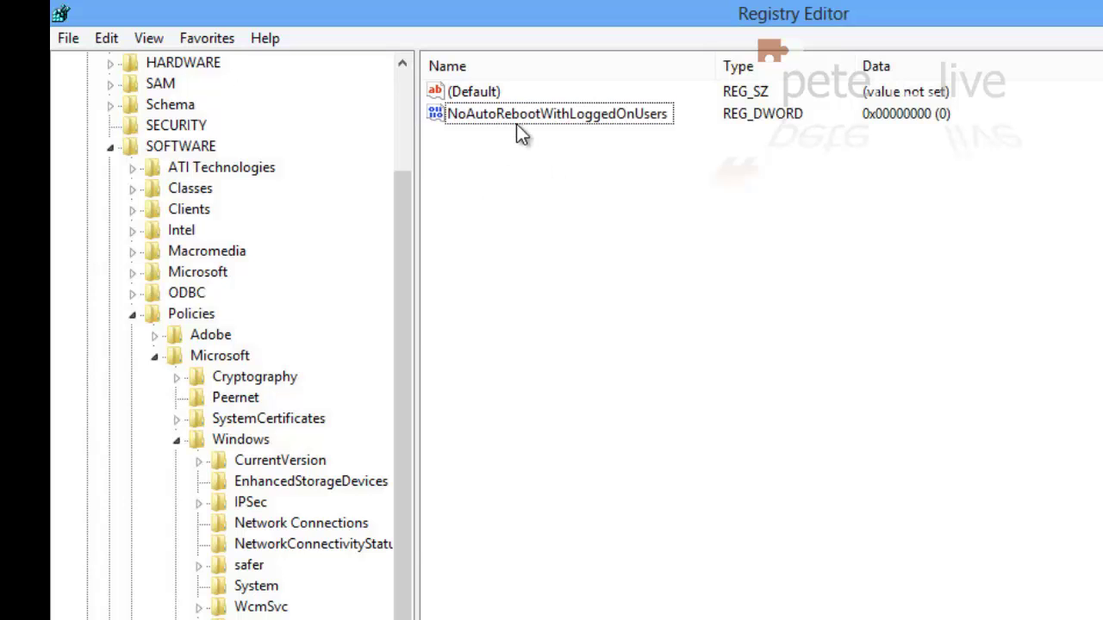
# Set NoAutoRebootWithLoggedOnUsers to decimal 1 and close Registry Editor.
pyautogui.doubleClick(512, 110)
pyautogui.moveTo(197, 113); pyautogui.dragTo(756, 270)
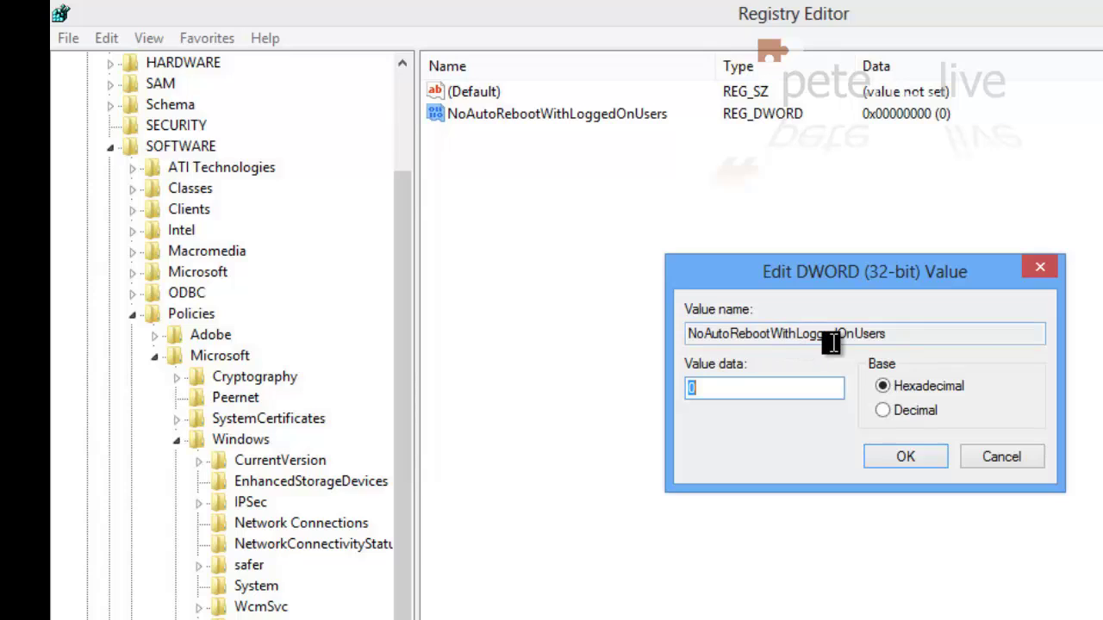
pyautogui.click(883, 411)
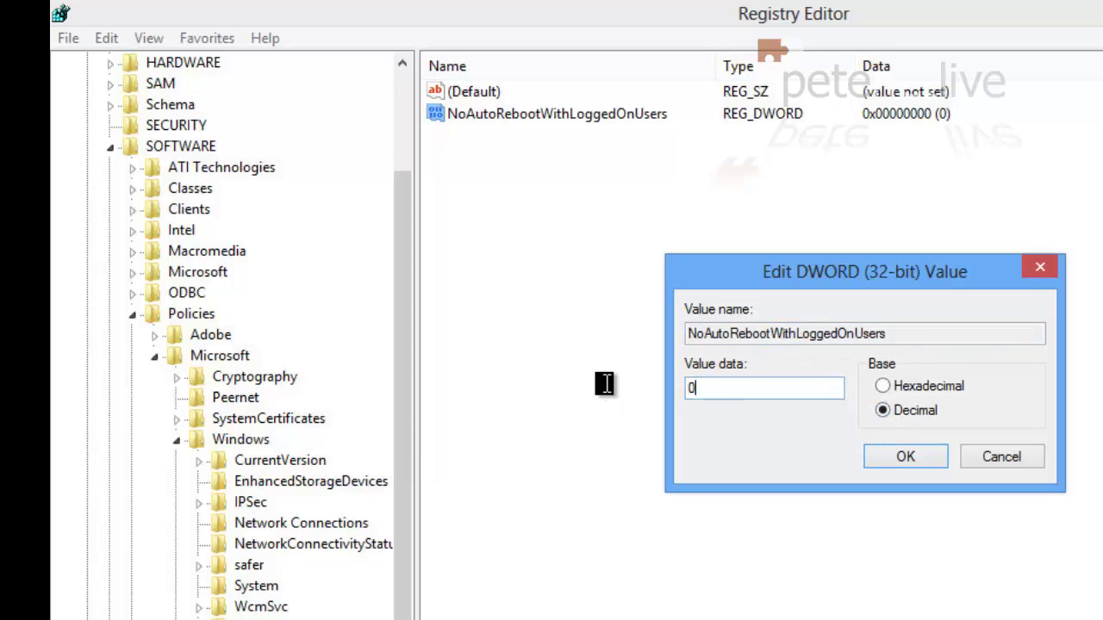
pyautogui.write('1')
pyautogui.click(905, 457)
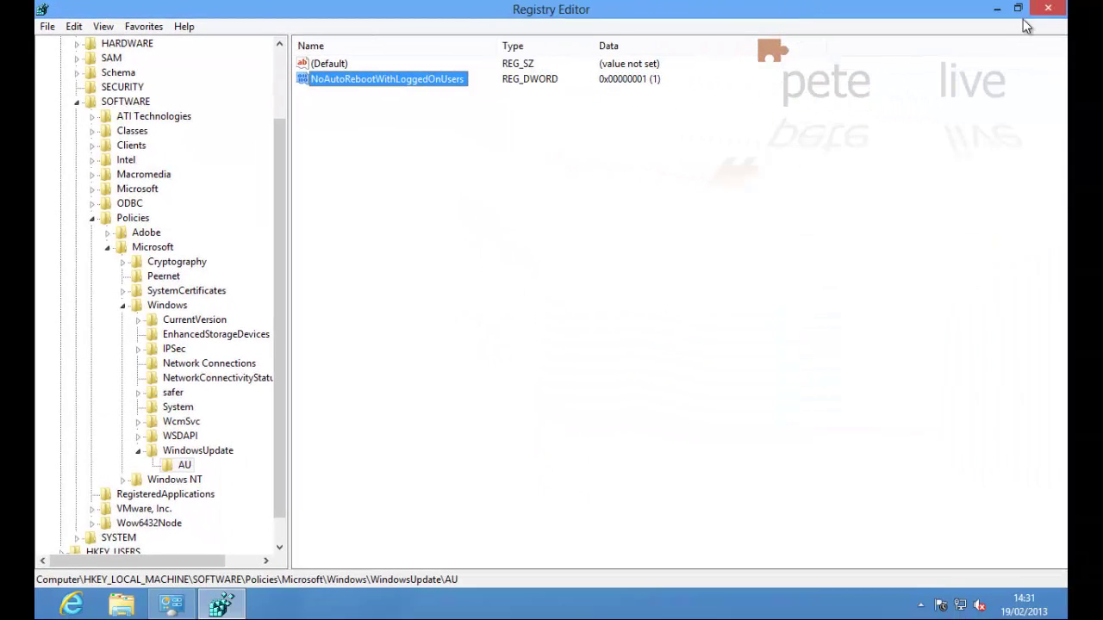
pyautogui.click(1046, 11)
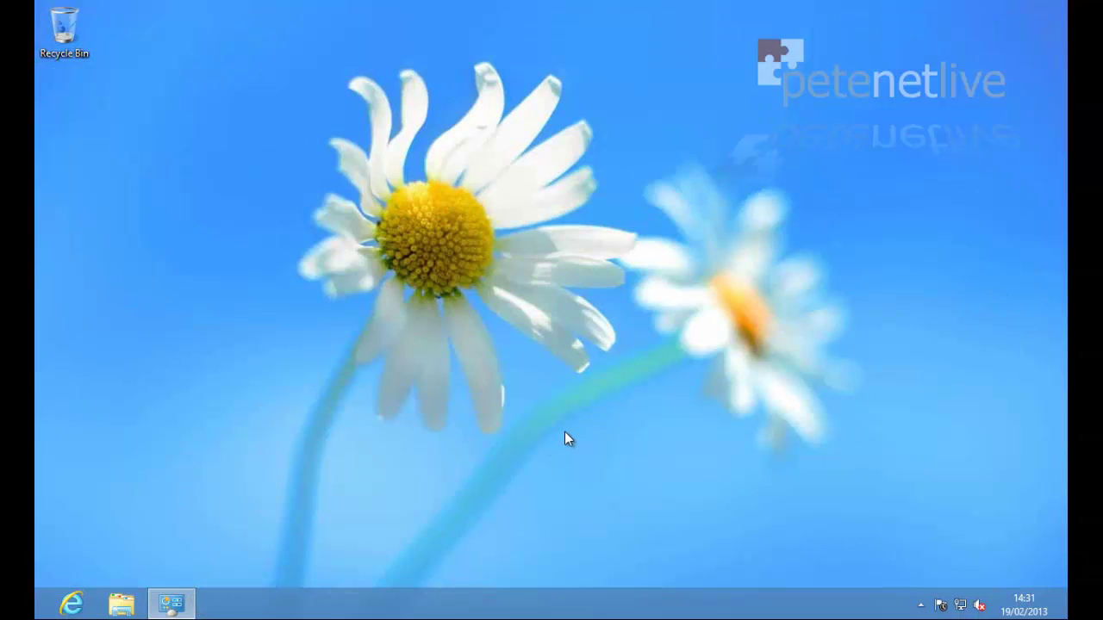